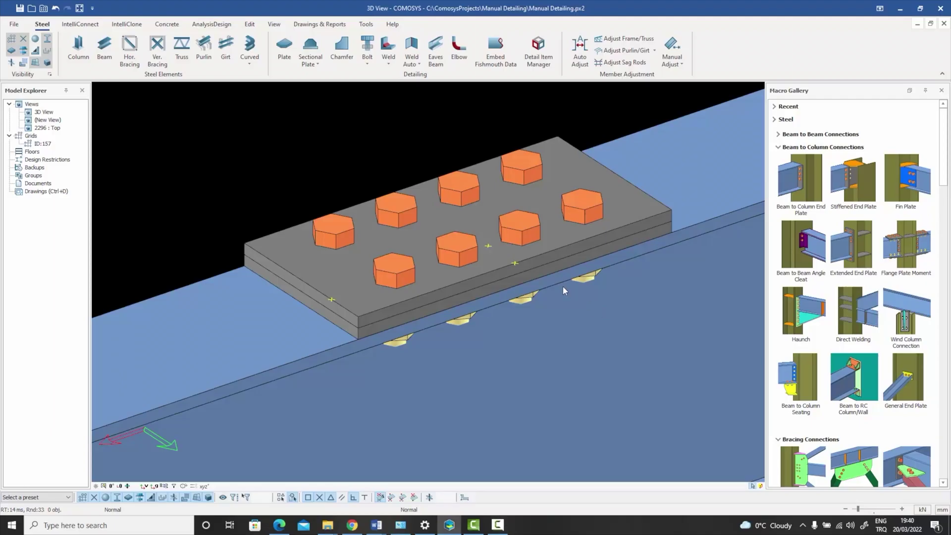
Check the upper splice plate's geometry properties, including its thickness, and close them without changes
scroll(563, 288, up, 3)
mouse_move(562, 306)
middle_down()
mouse_move(566, 296)
mouse_move(550, 297)
mouse_move(564, 299)
middle_up()
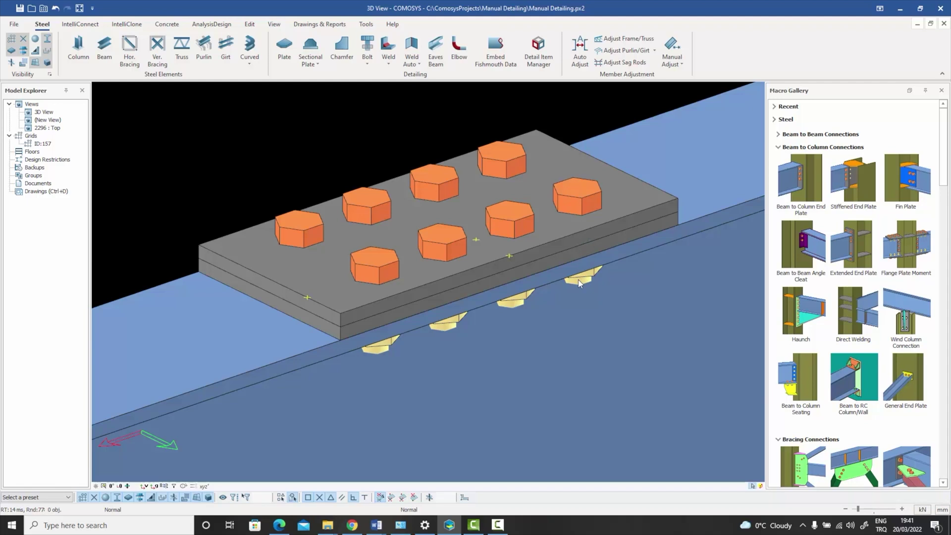
middle_drag(577, 280, 579, 283)
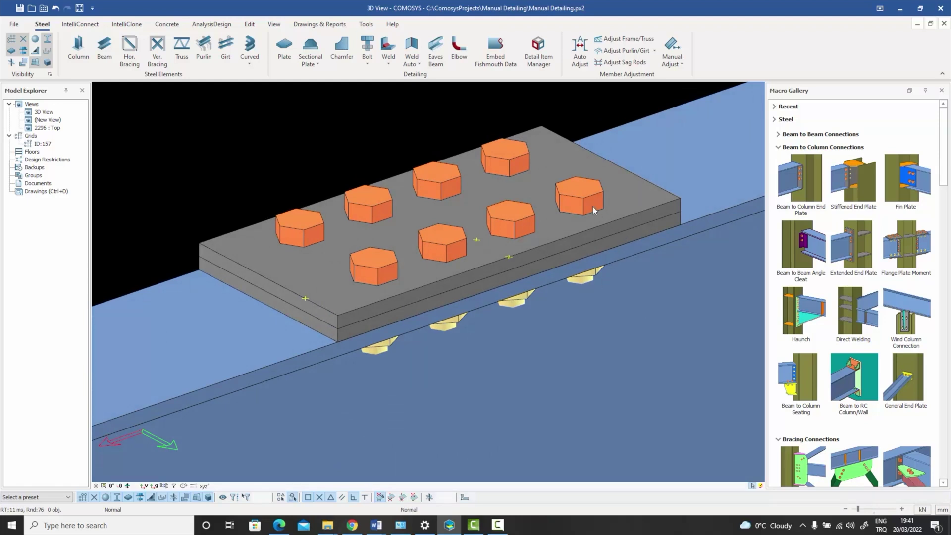
middle_drag(560, 247, 577, 240)
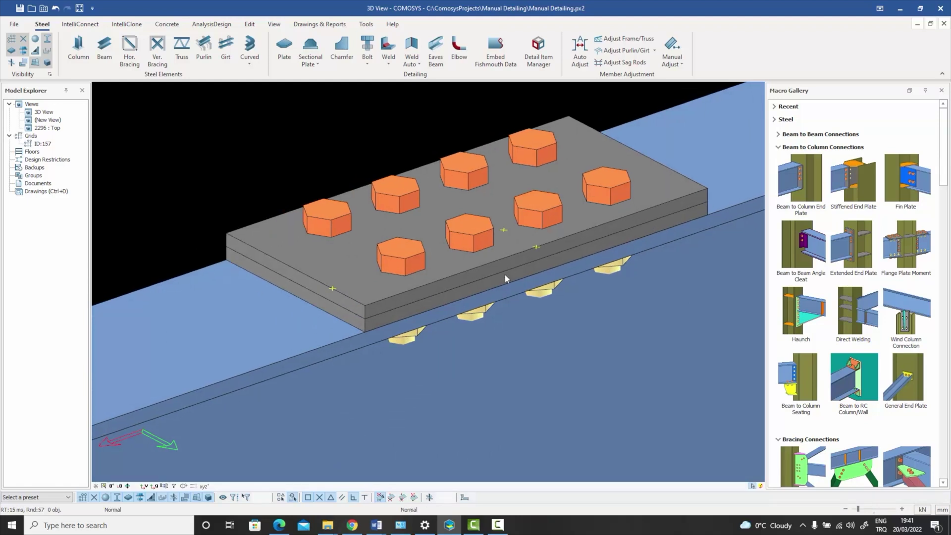
click(405, 294)
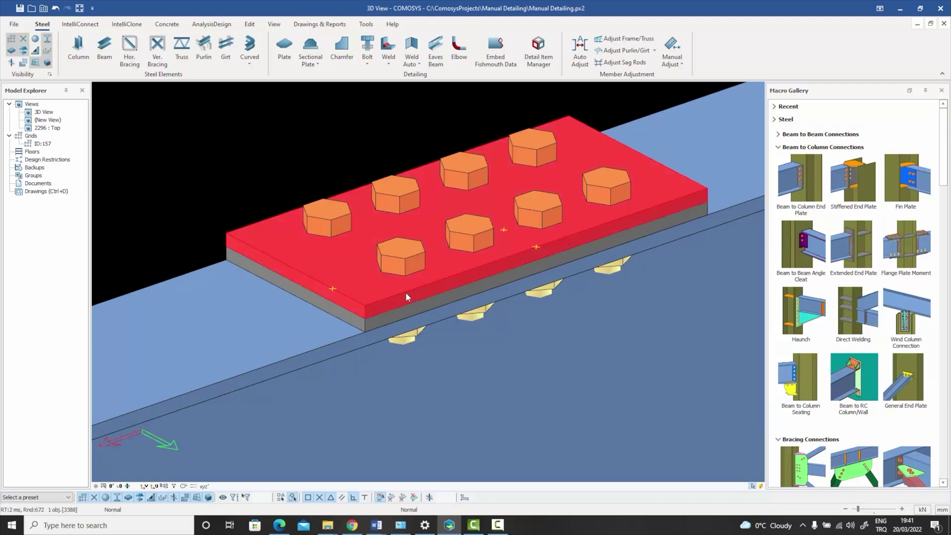
click(372, 323)
double_click(377, 307)
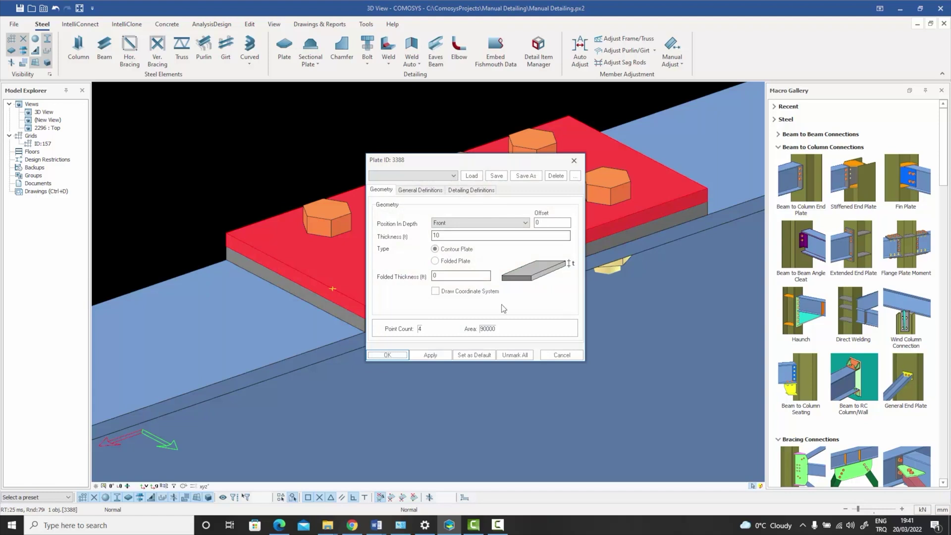
click(562, 354)
key(Escape)
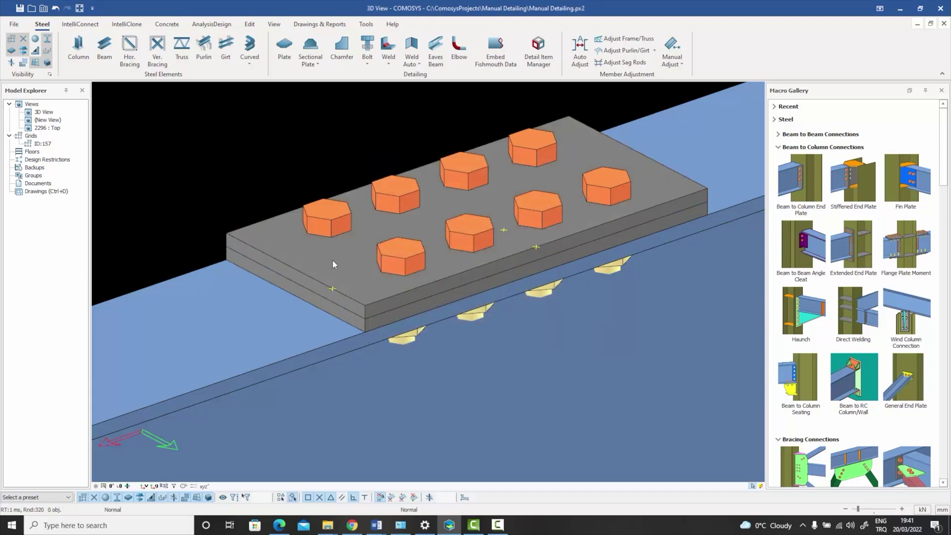
Check the profile geometry of the beam under the plates, including its flange thickness, without changing anything
double_click(320, 343)
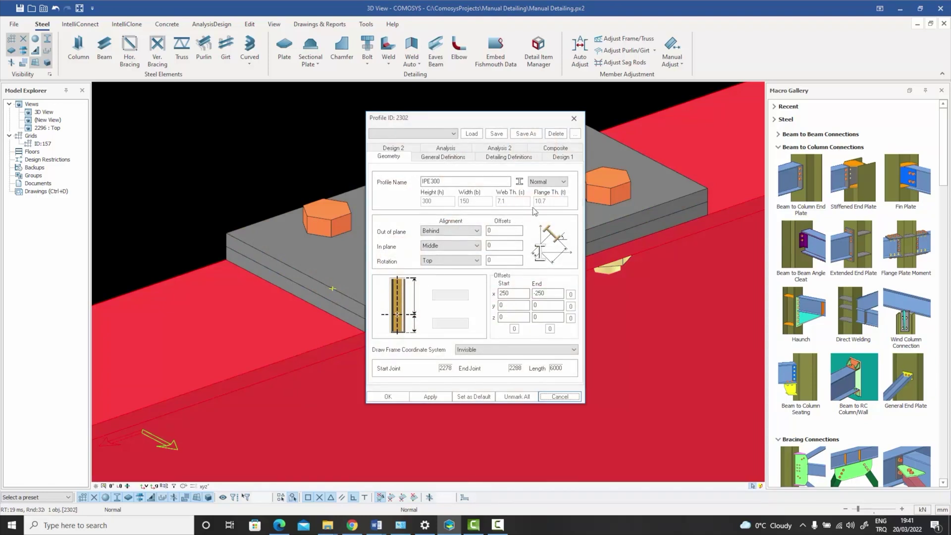
click(558, 397)
key(Escape)
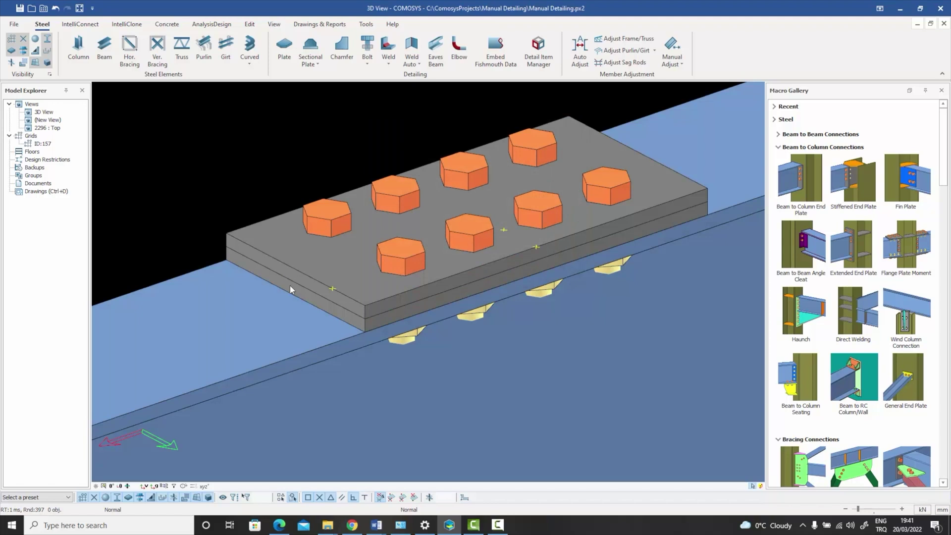
Review the selected bolt data of the bolt group and examine the nuts from below the beam flange
middle_drag(405, 257, 446, 243)
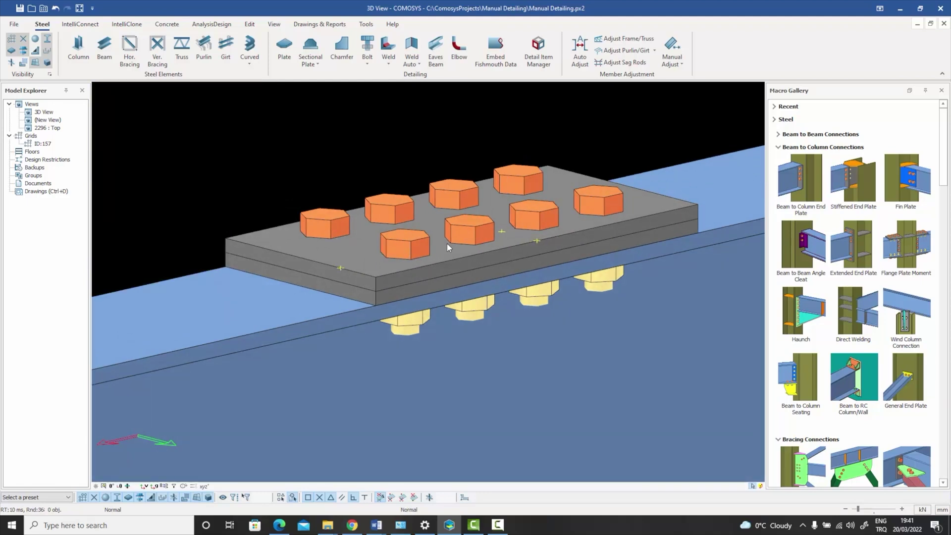
double_click(600, 203)
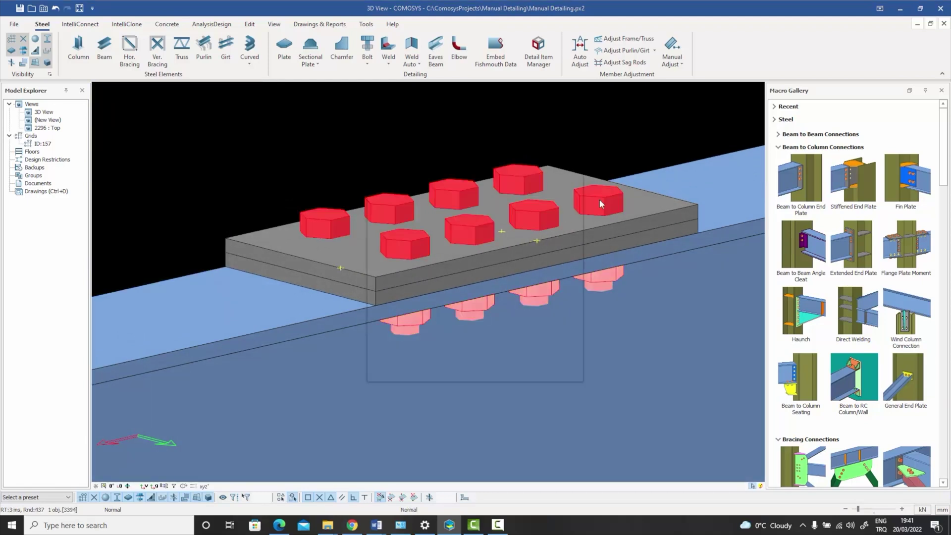
drag(488, 134, 757, 94)
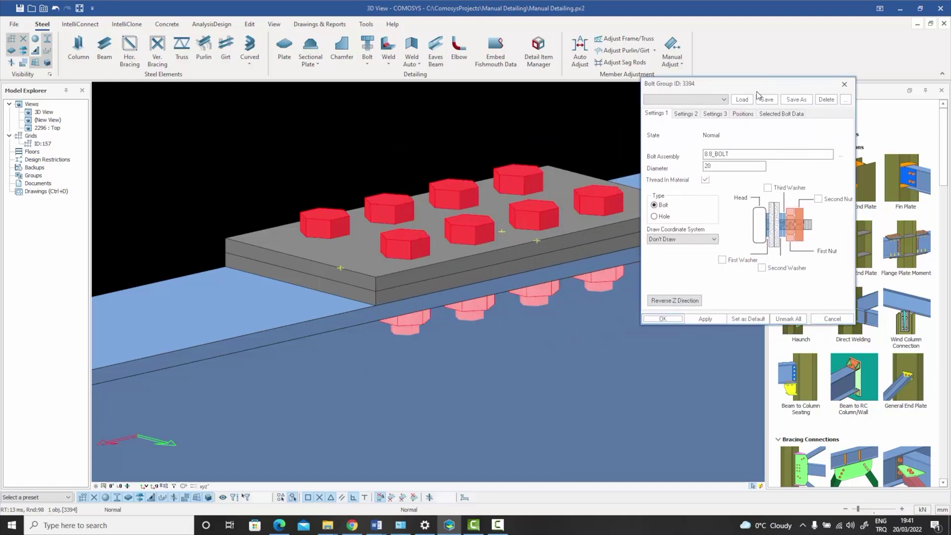
click(793, 120)
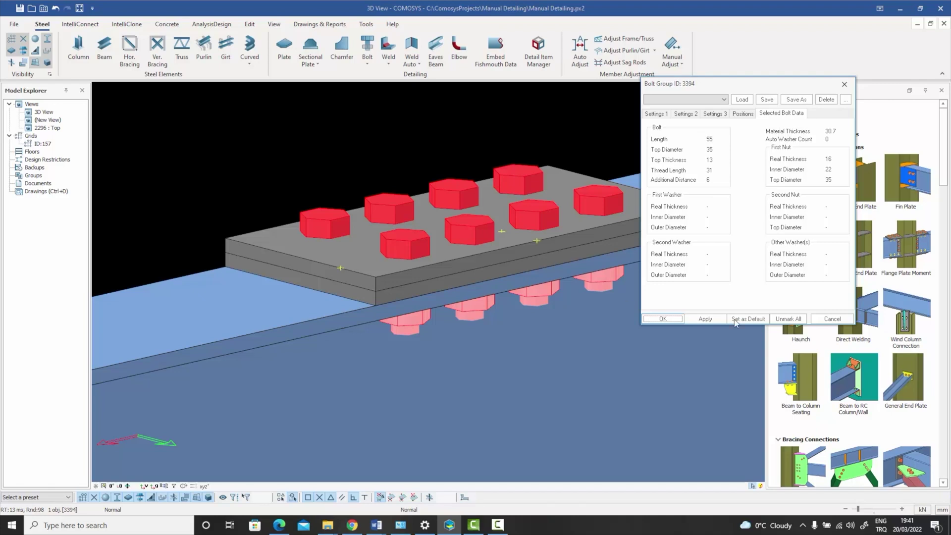
click(832, 318)
middle_drag(593, 281, 597, 274)
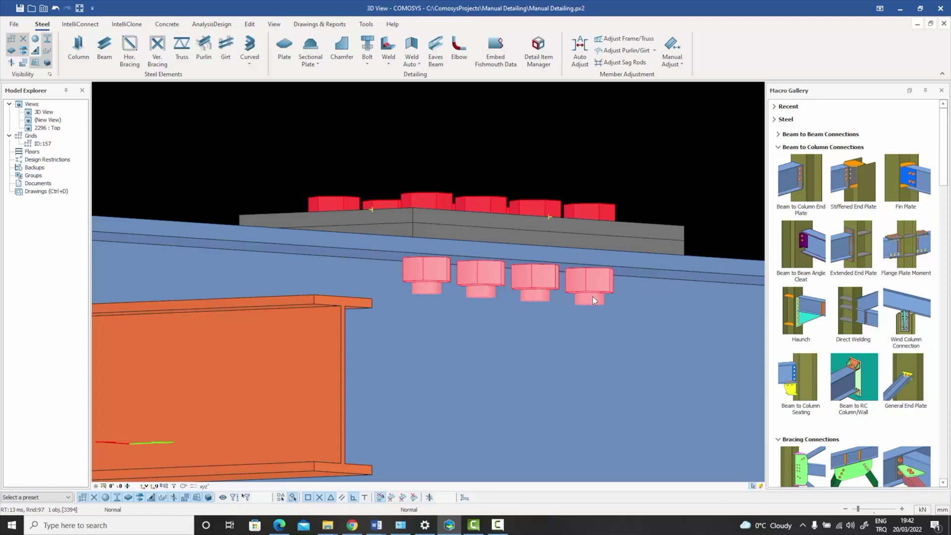
double_click(599, 207)
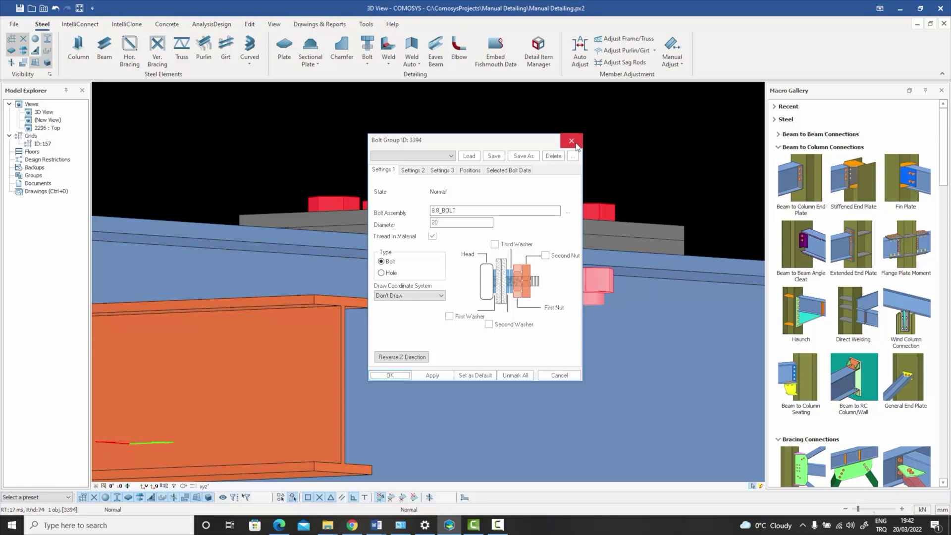
click(571, 140)
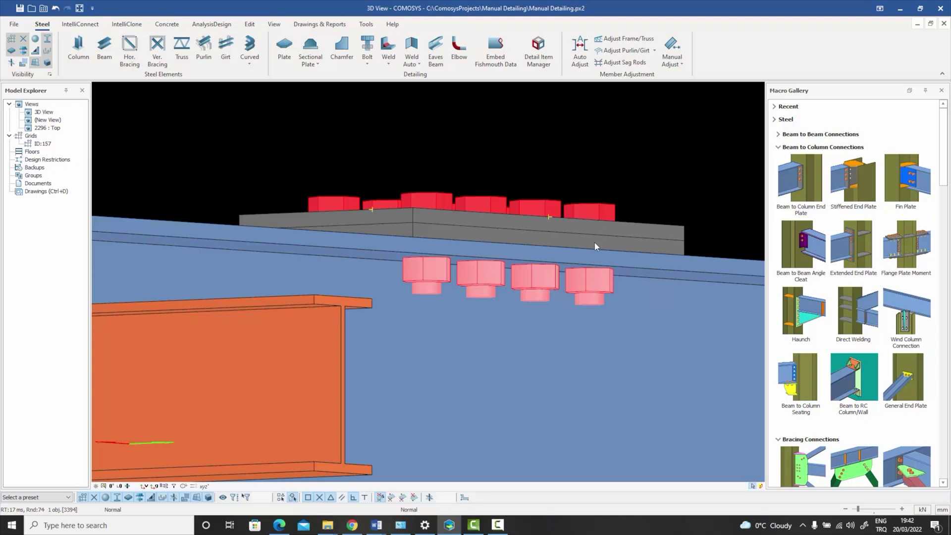
Reopen the bolt group's properties and examine the available bolt assemblies and their bolt, nut and washer settings
middle_drag(590, 231, 539, 170)
middle_drag(582, 210, 545, 191)
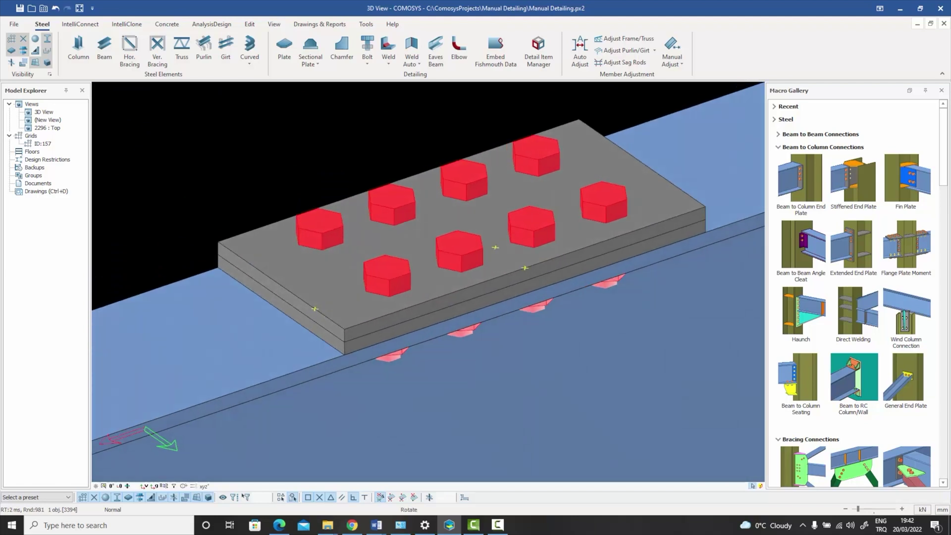
click(418, 133)
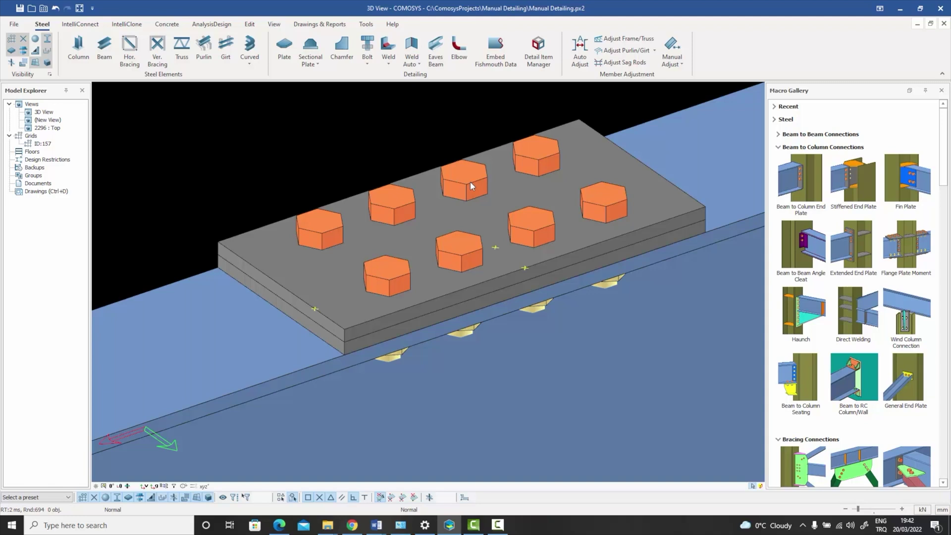
double_click(470, 182)
drag(473, 141, 735, 110)
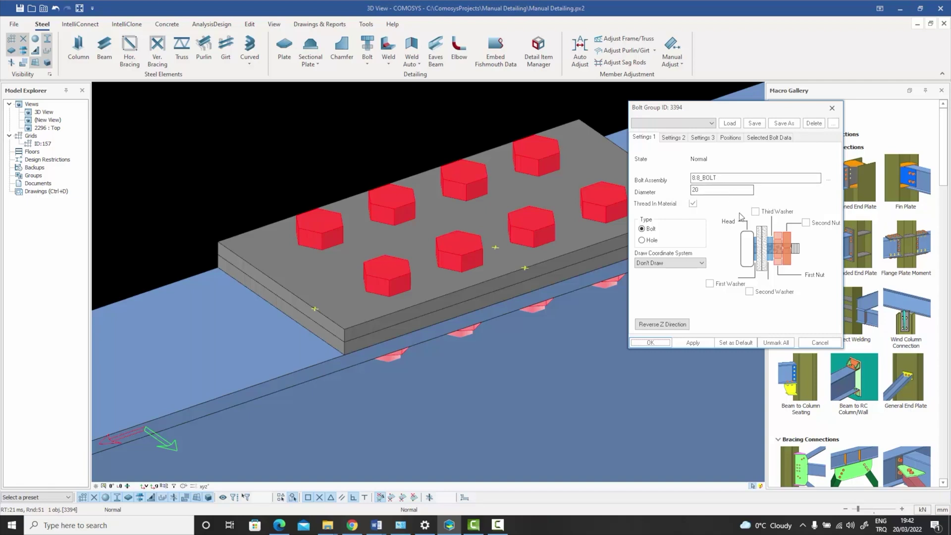
click(828, 179)
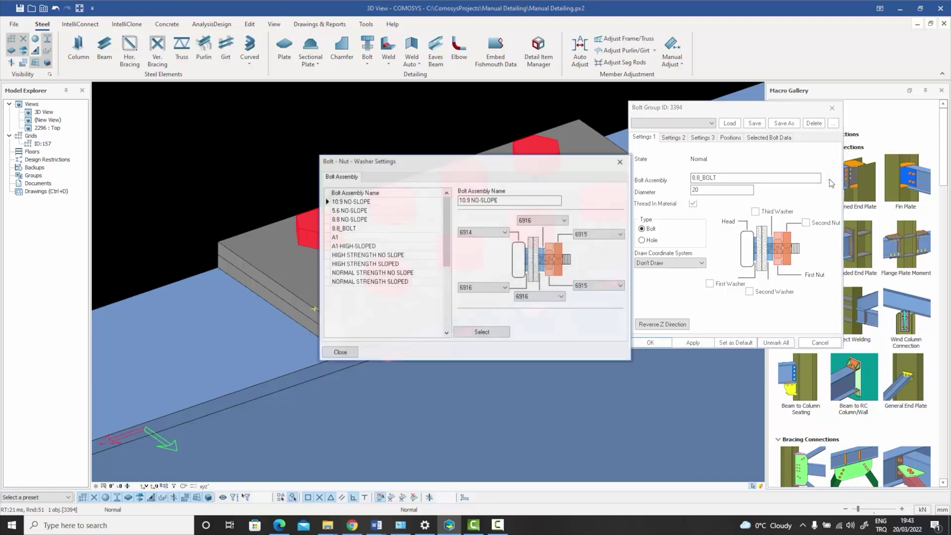
drag(492, 161, 717, 84)
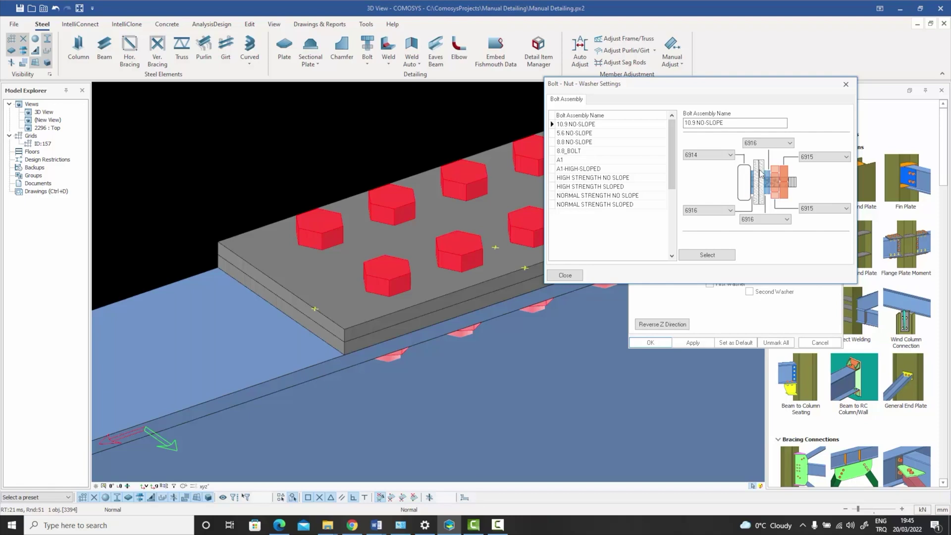
click(729, 211)
click(729, 213)
click(846, 84)
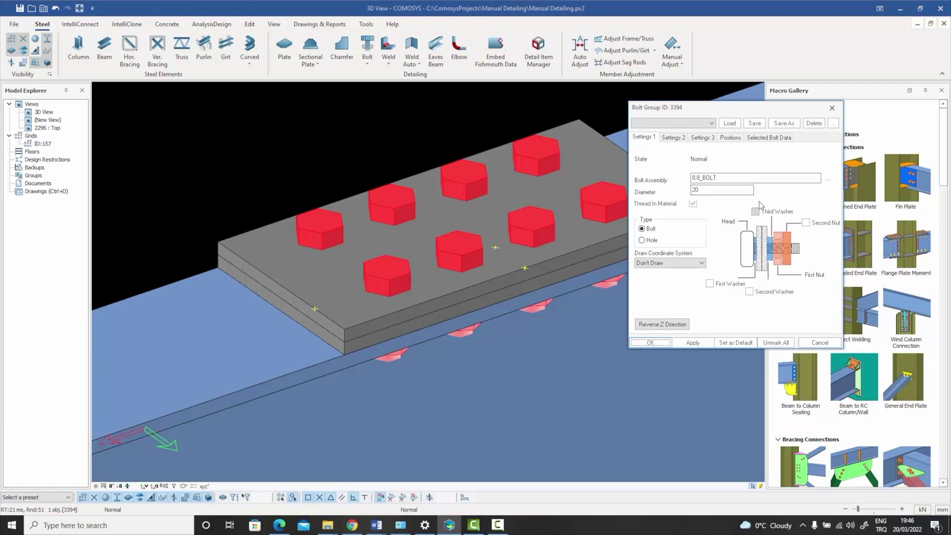
Add the First Washer to the bolt group and apply the change
middle_drag(464, 164, 448, 200)
click(489, 152)
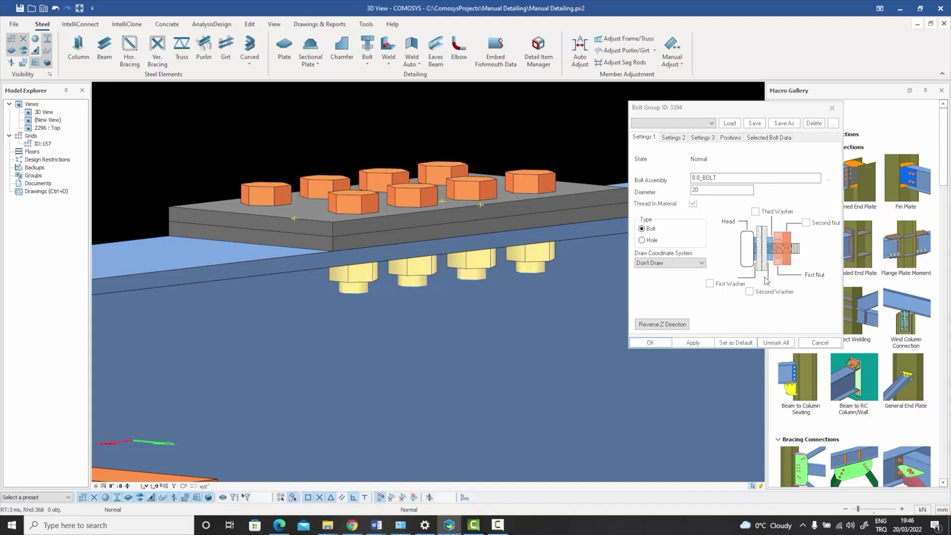
click(556, 181)
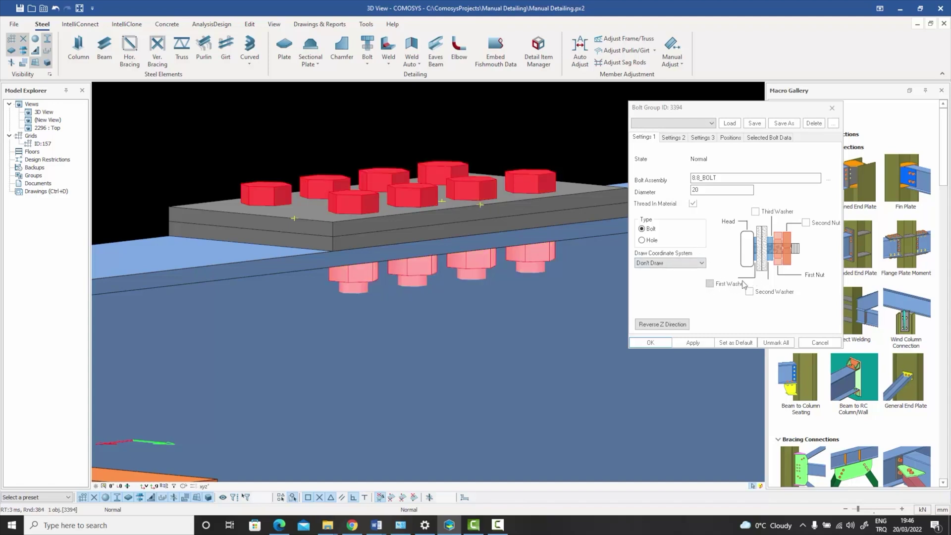
click(709, 283)
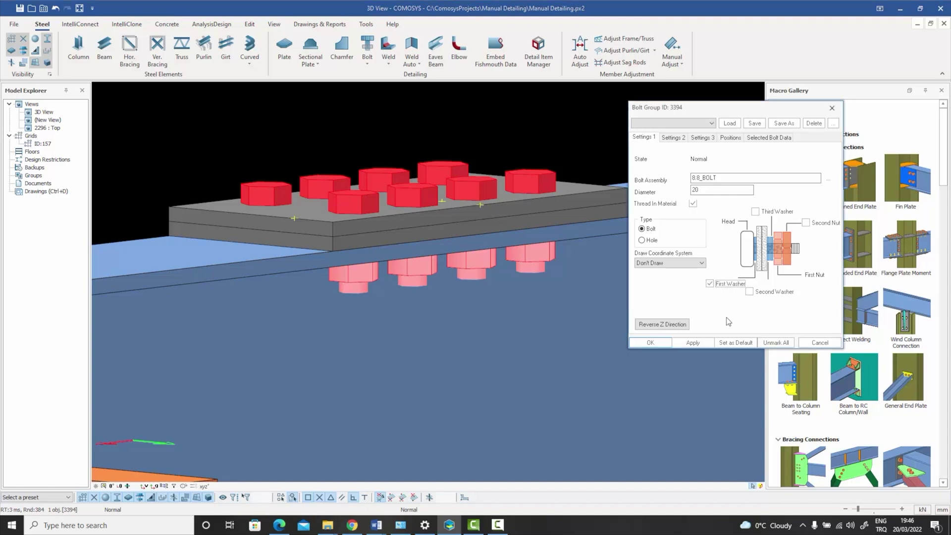
click(692, 342)
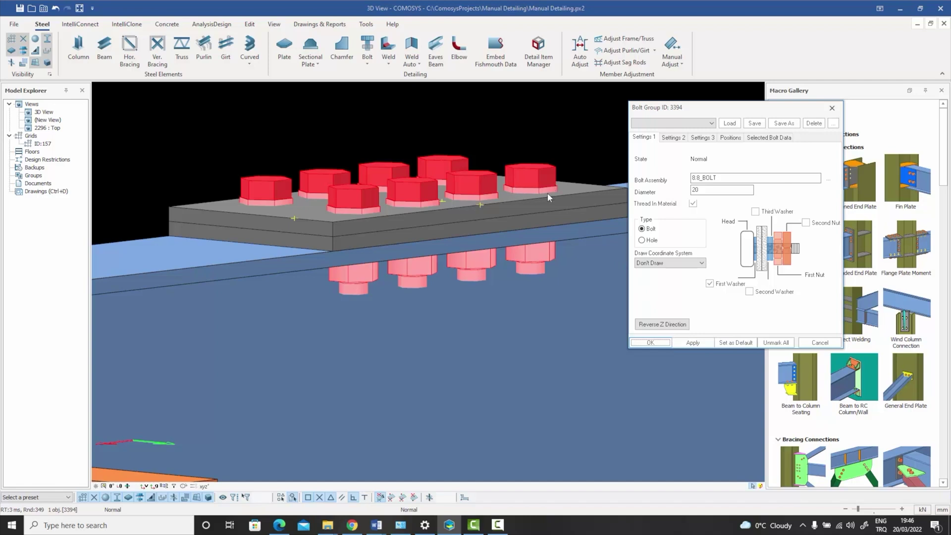
Check the bolt length and washer dimensions in the selected bolt data, and highlight the lower splice plate
click(774, 138)
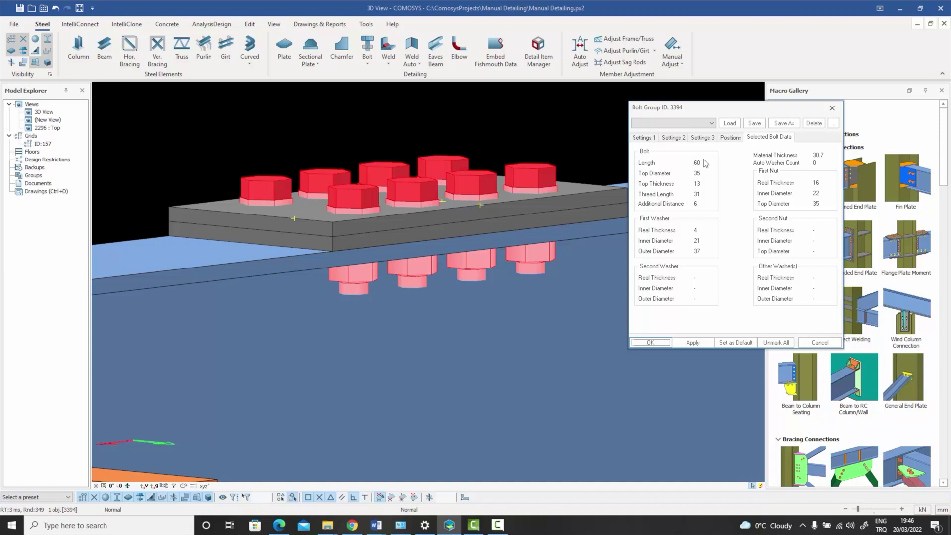
click(642, 138)
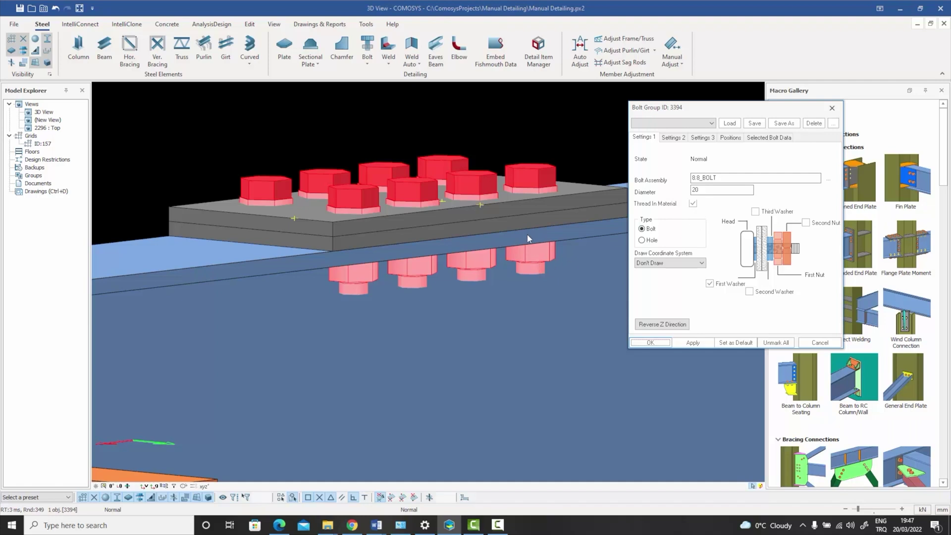
click(414, 218)
click(409, 235)
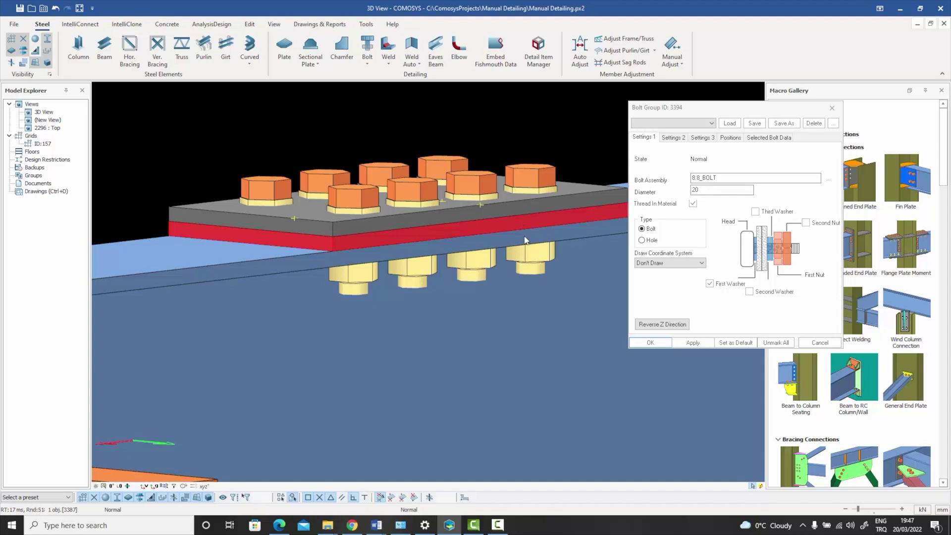
Disable Thread In Material for the bolt group and apply it, and re-enable the option and apply again
middle_drag(522, 242, 456, 273)
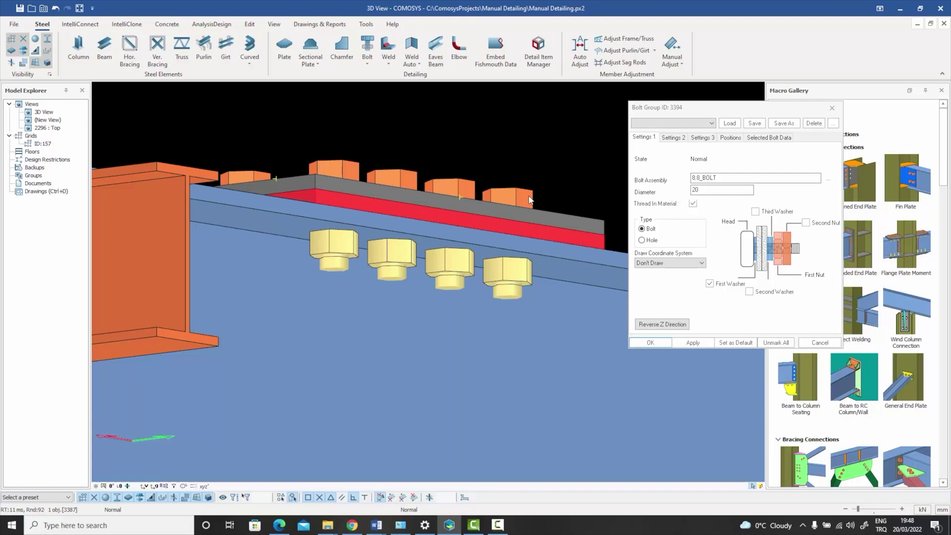
click(693, 203)
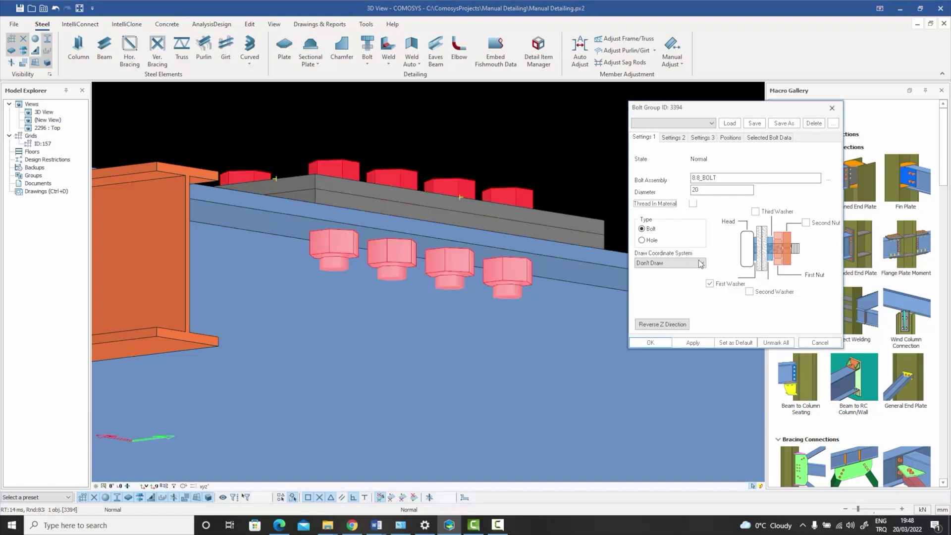
click(692, 342)
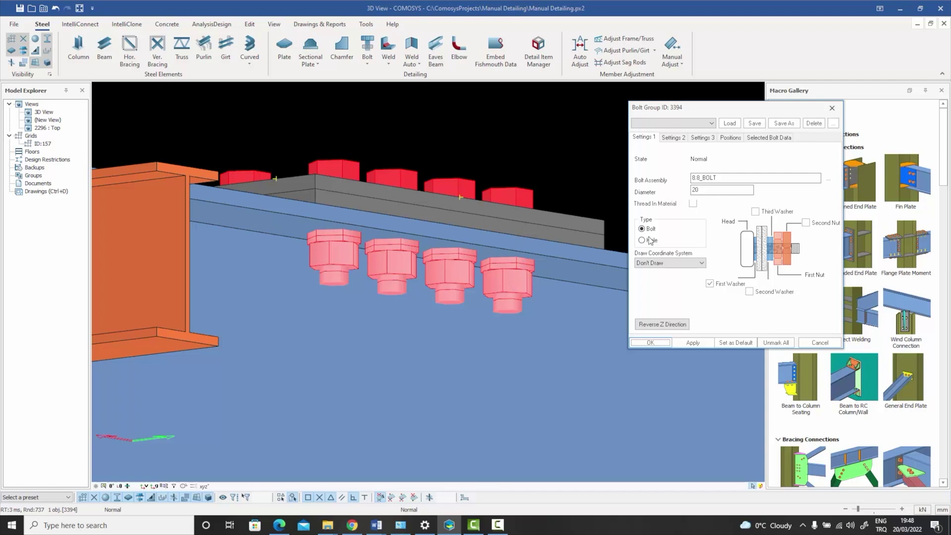
click(692, 204)
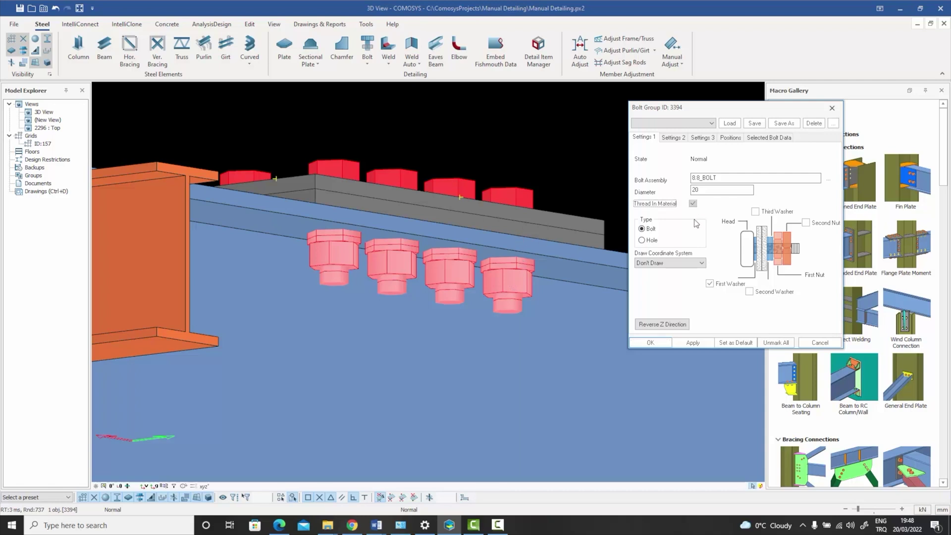
click(693, 343)
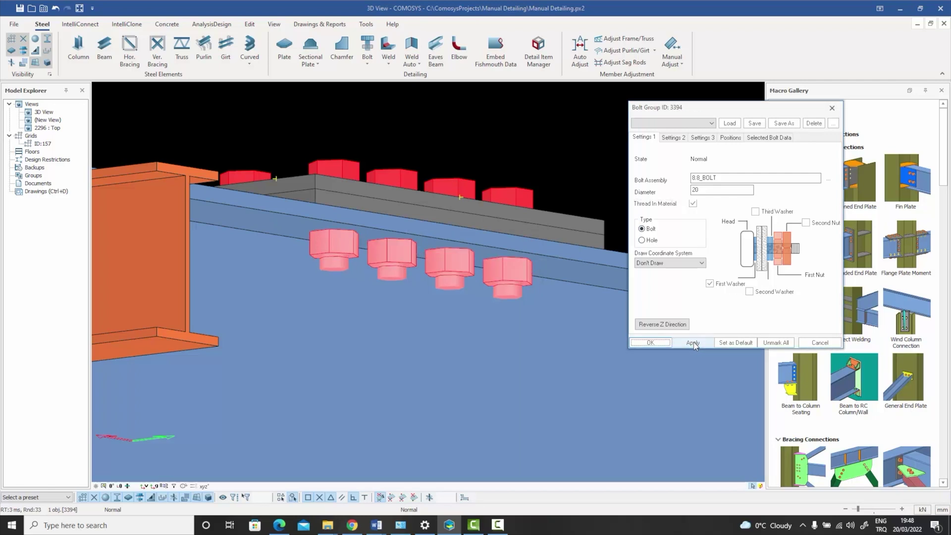
Apply the bolt group without Thread In Material to compare the bolts, and restore the option
click(692, 203)
click(692, 342)
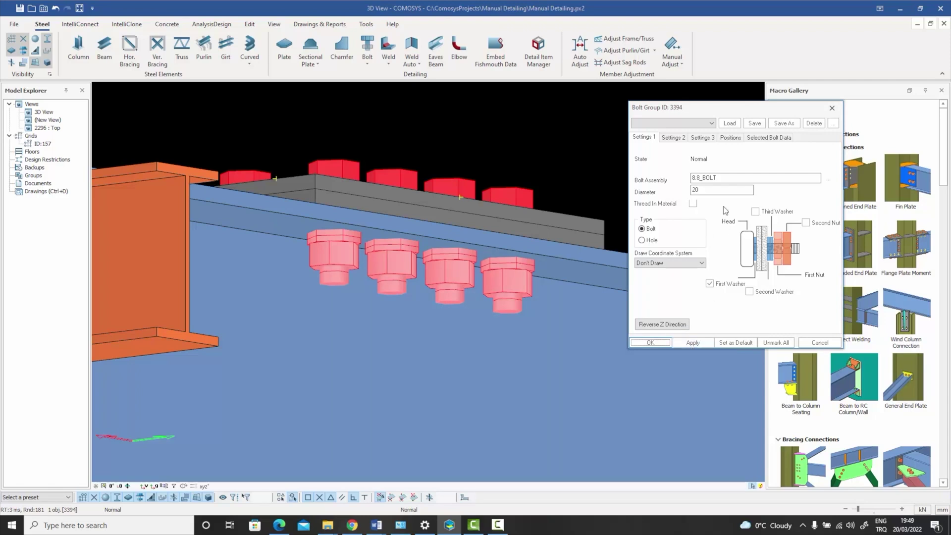
click(692, 203)
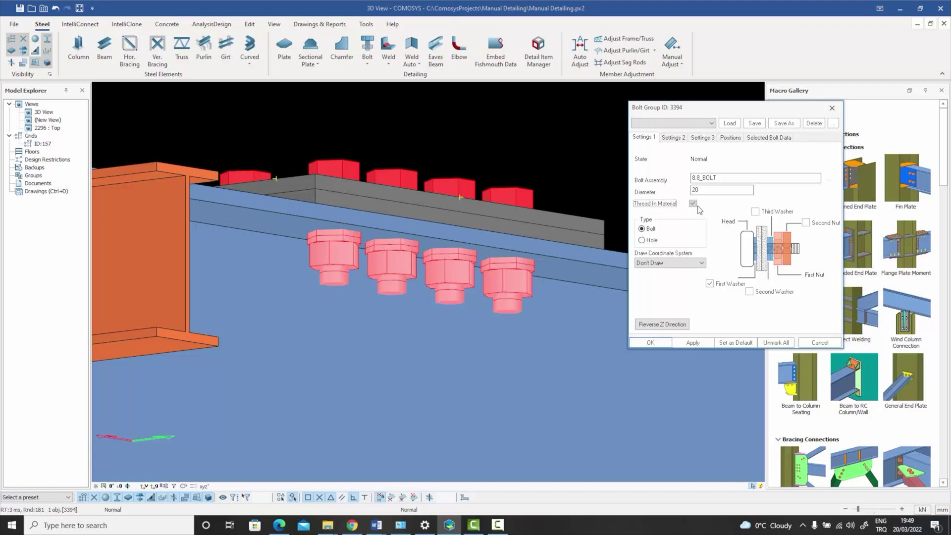
click(692, 343)
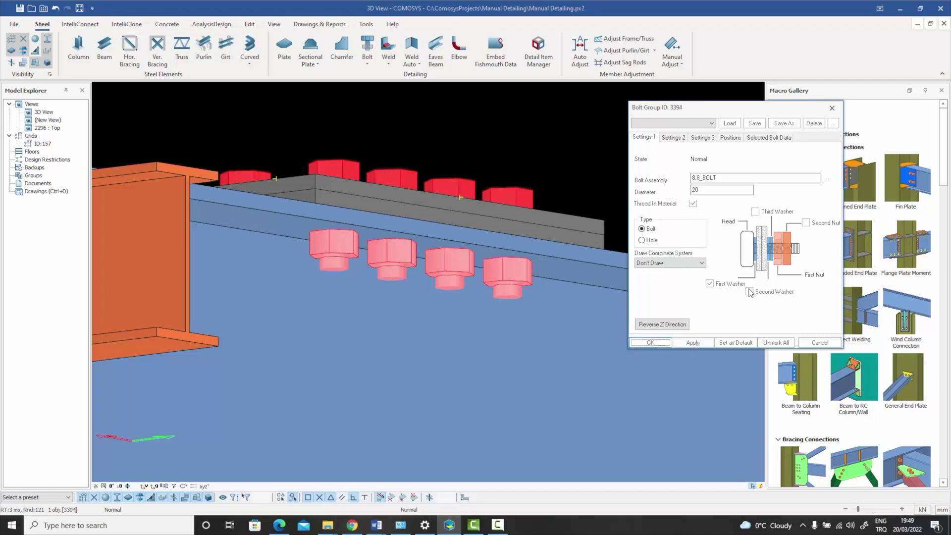
Add the Second Washer to the bolt group, apply it, and check the bolt length in the selected bolt data
click(749, 291)
click(693, 343)
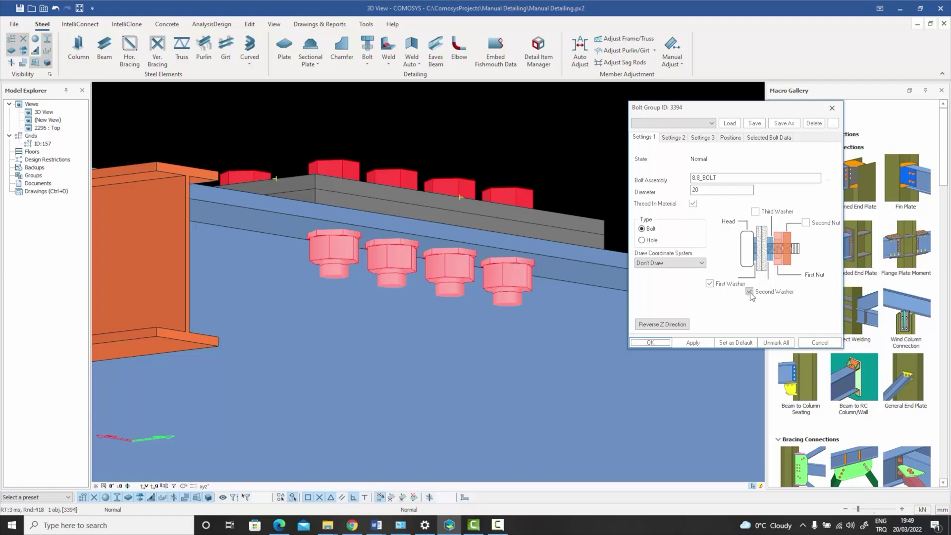
click(781, 139)
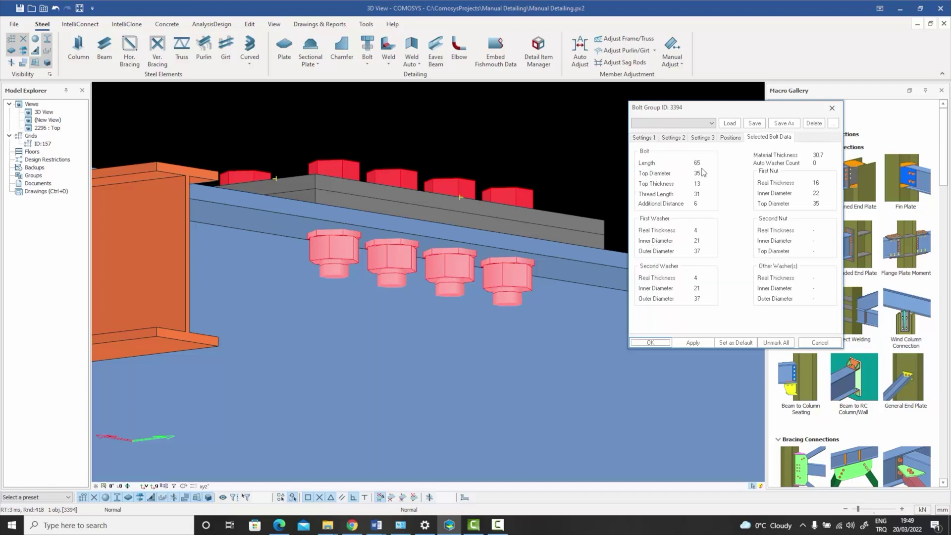
click(643, 138)
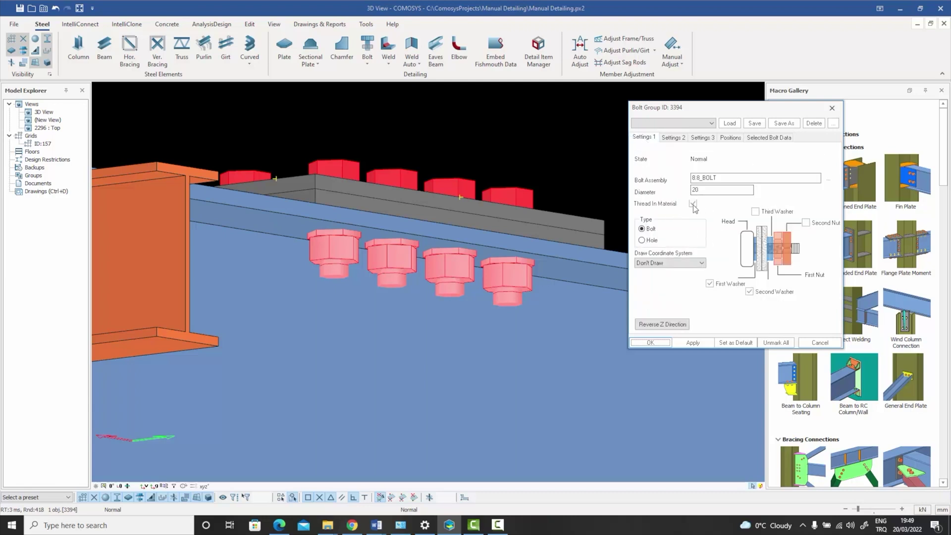
Remove the Second Washer, disable Thread In Material for the bolt group, and apply both changes
click(749, 293)
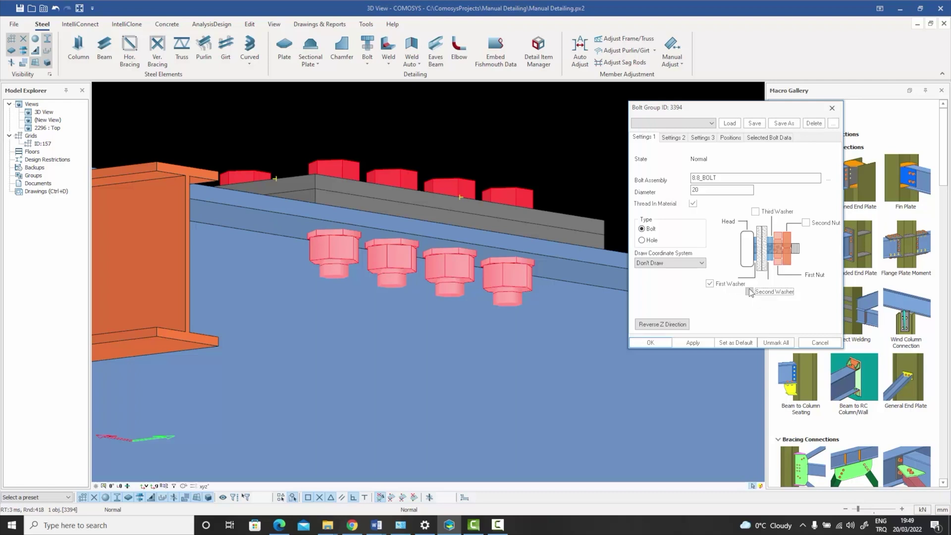
click(693, 204)
click(698, 344)
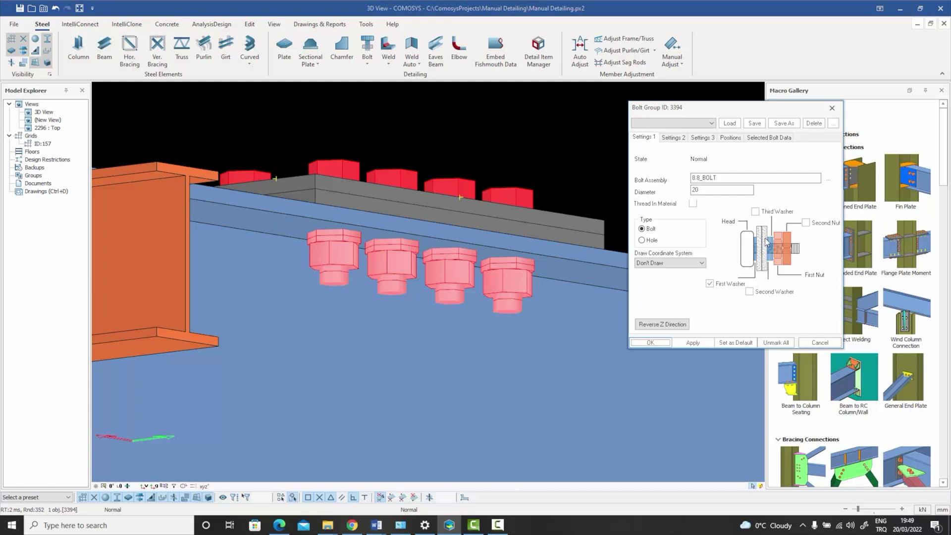
Try the Second Washer and Third Washer on the bolt group, and clear both options again
click(749, 292)
click(755, 211)
click(712, 345)
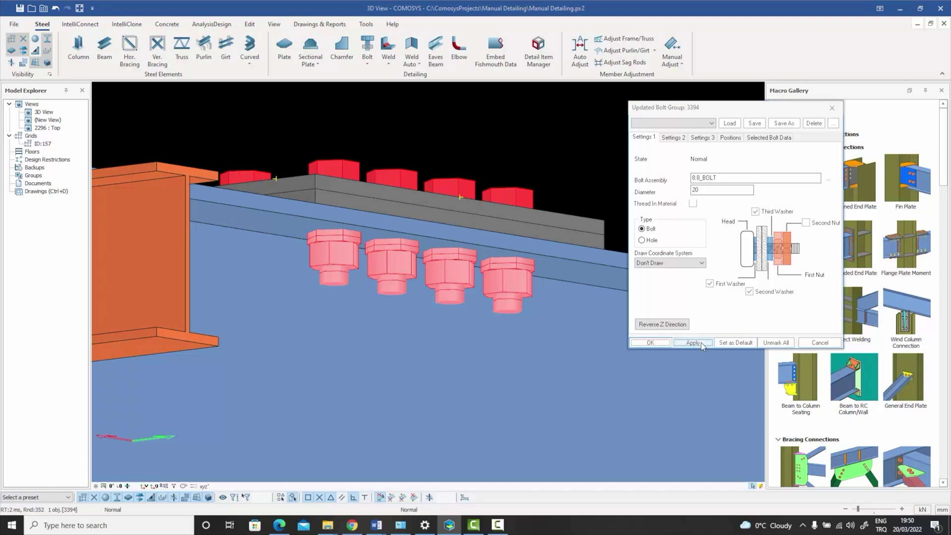
click(750, 291)
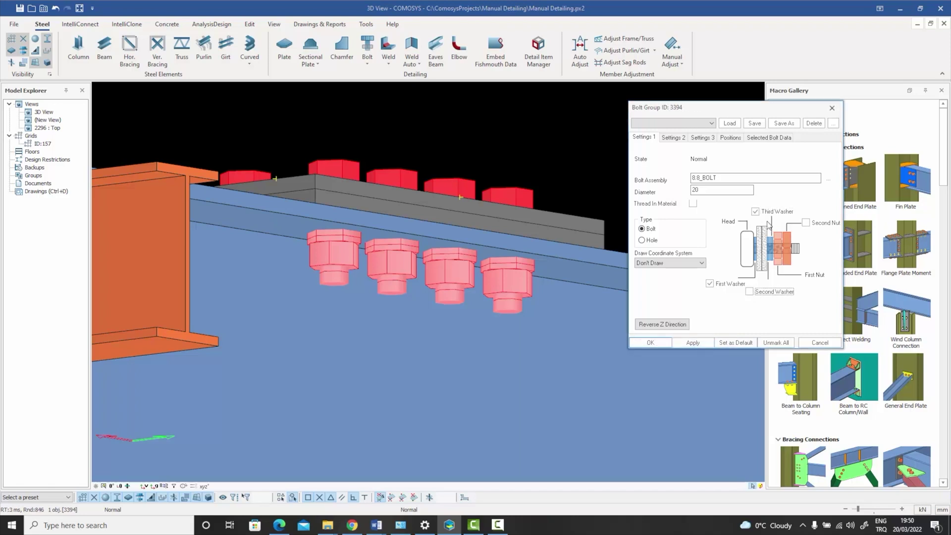
click(755, 212)
Apply the bolt group with Thread In Material enabled, and apply it again with the option disabled
click(693, 204)
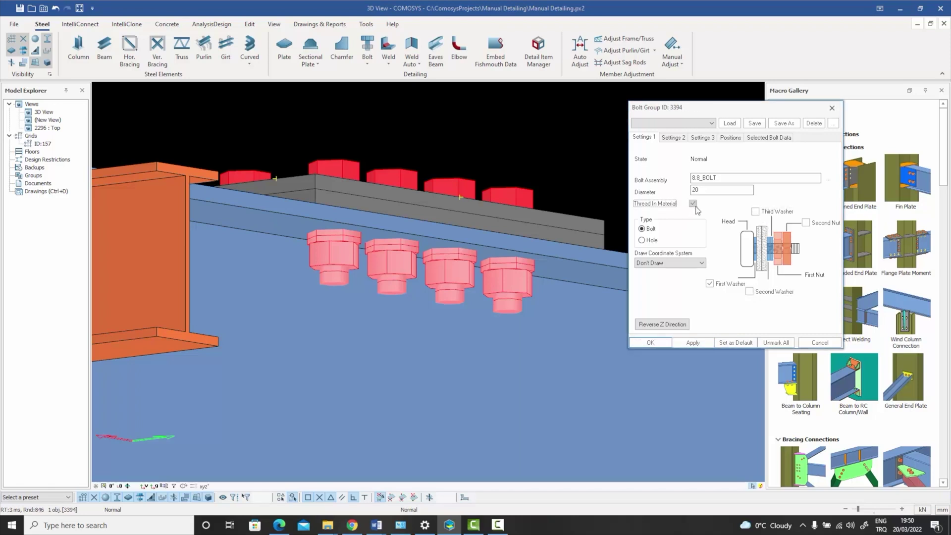
click(697, 344)
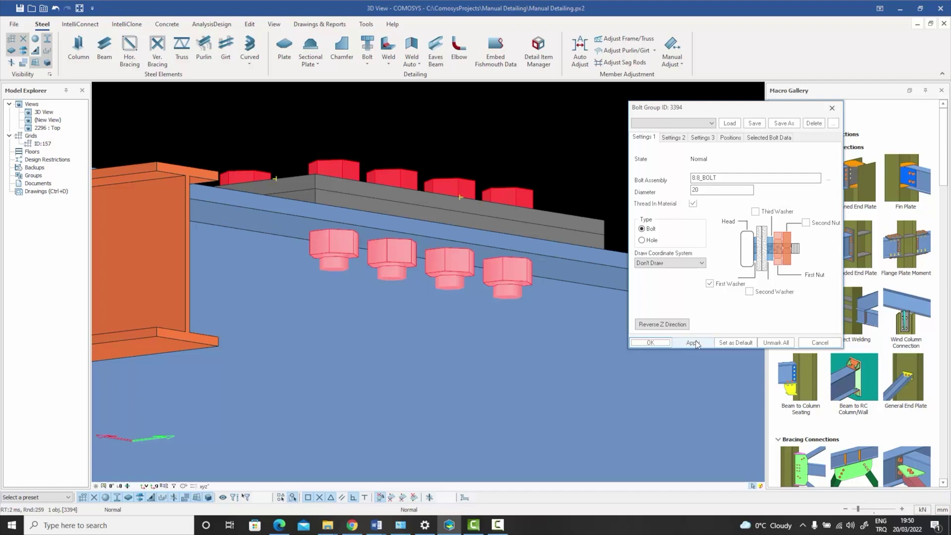
click(693, 203)
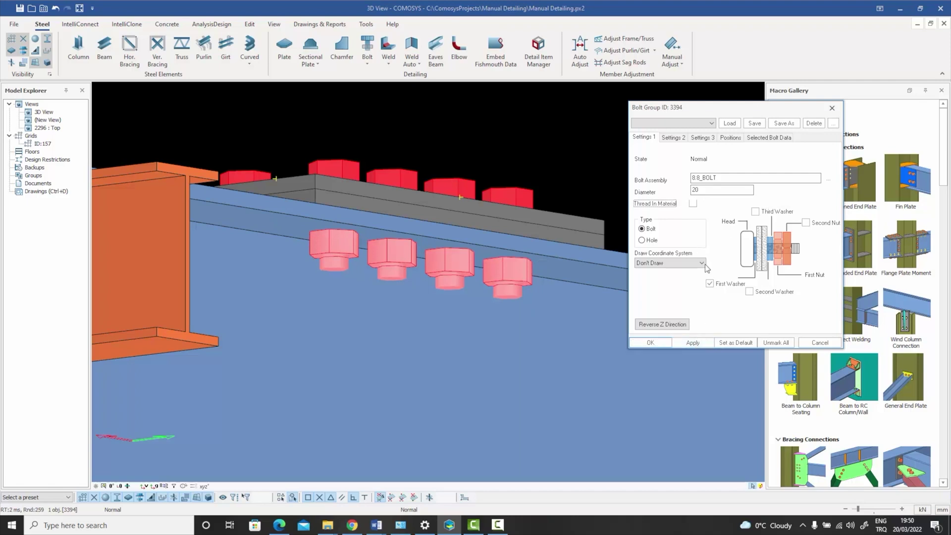
click(693, 342)
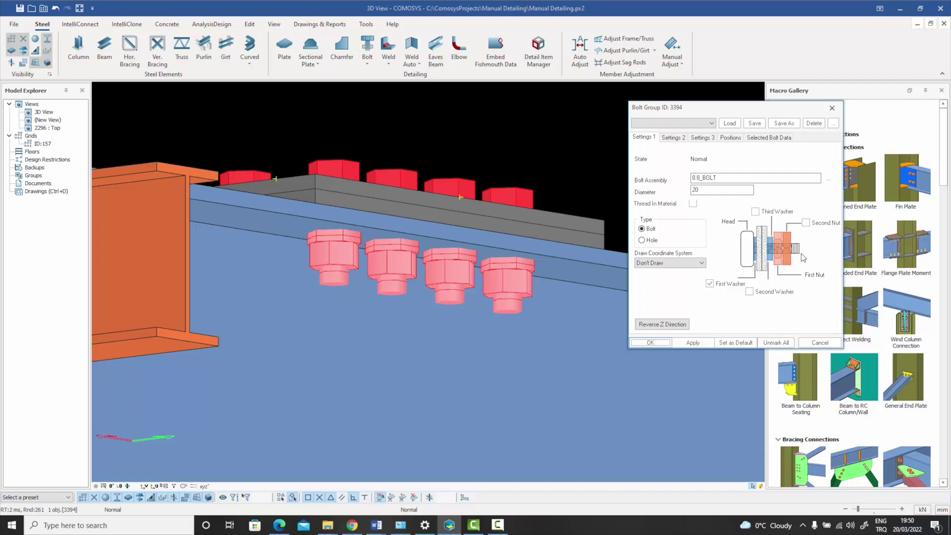
Check the bolt length and auto washer count in the selected bolt data, and inspect the bolts around the splice plates
click(775, 141)
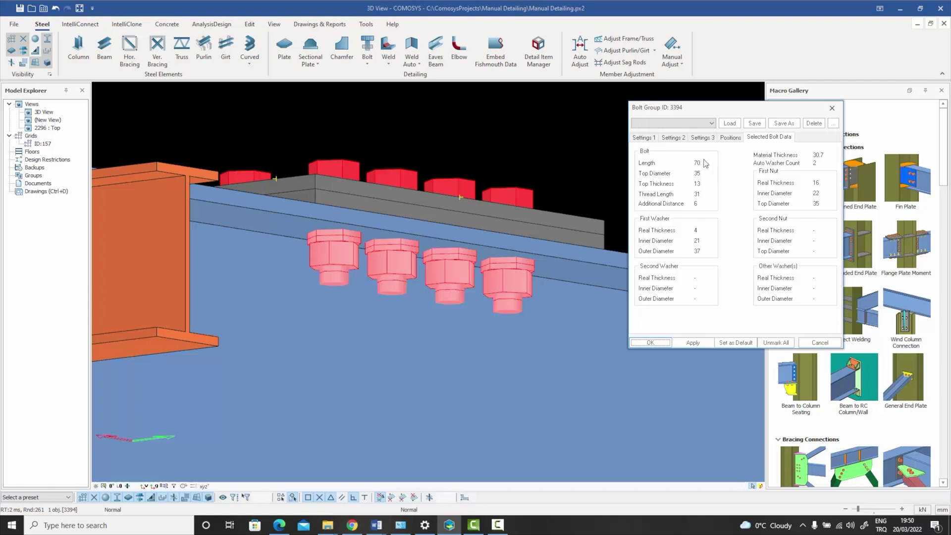
click(642, 139)
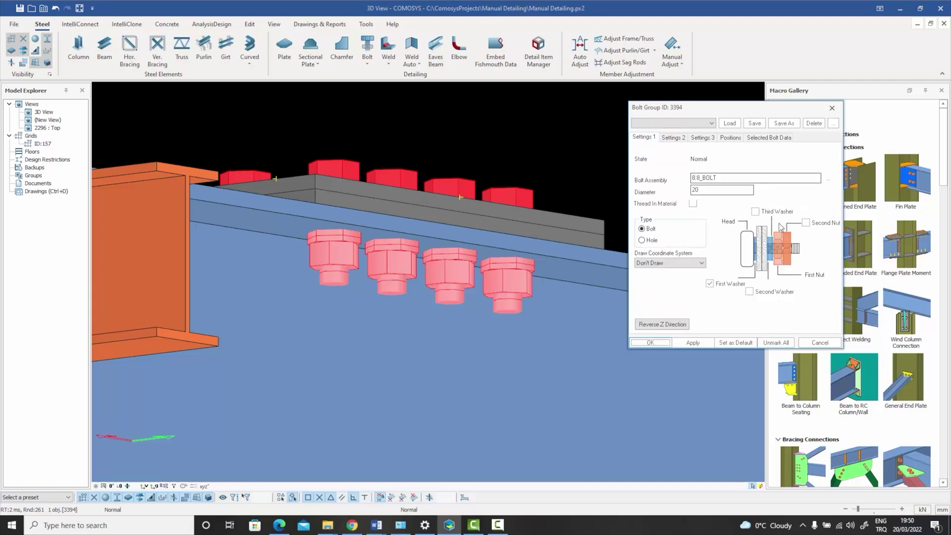
middle_drag(452, 257, 514, 271)
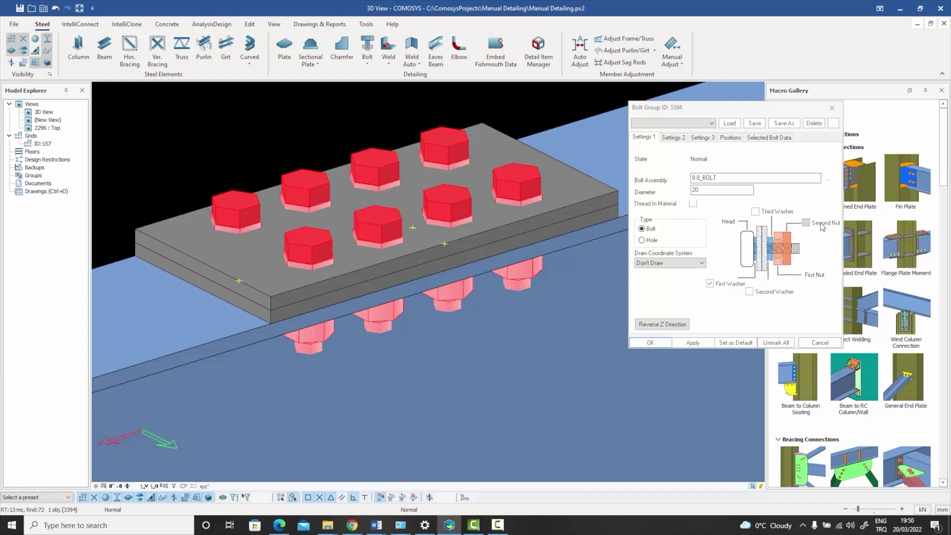
middle_drag(506, 287, 514, 286)
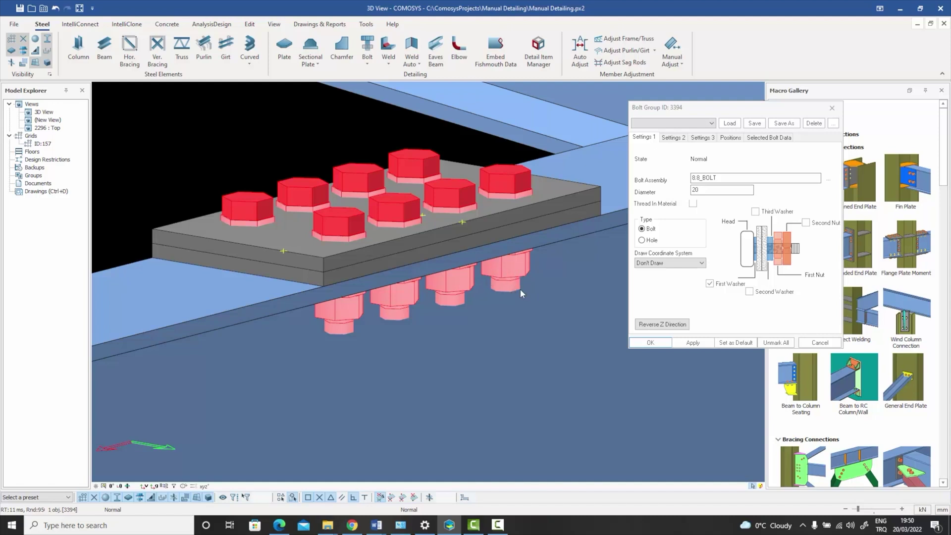
Try to add the Second Nut to the bolt group and inspect the bolts in the model
click(805, 223)
click(692, 343)
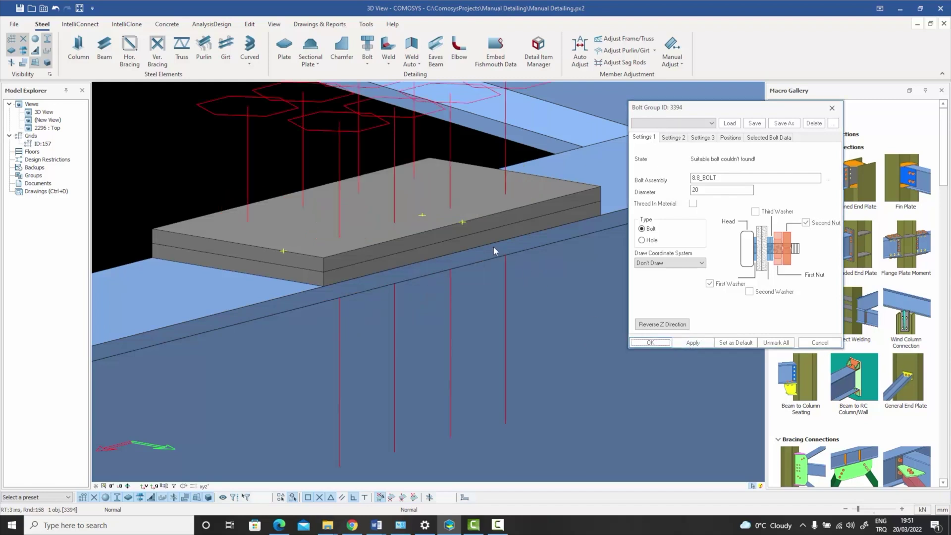
scroll(493, 246, down, 1)
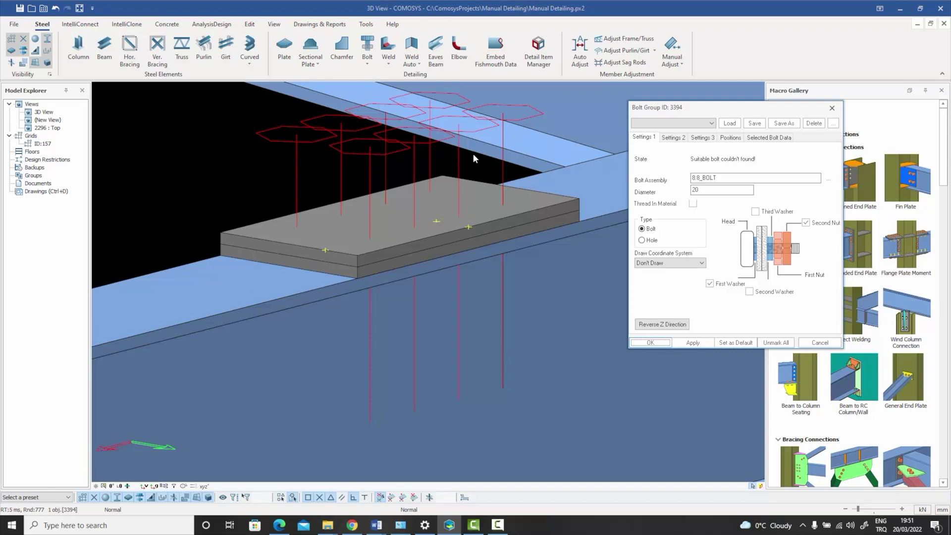
middle_drag(484, 239, 477, 239)
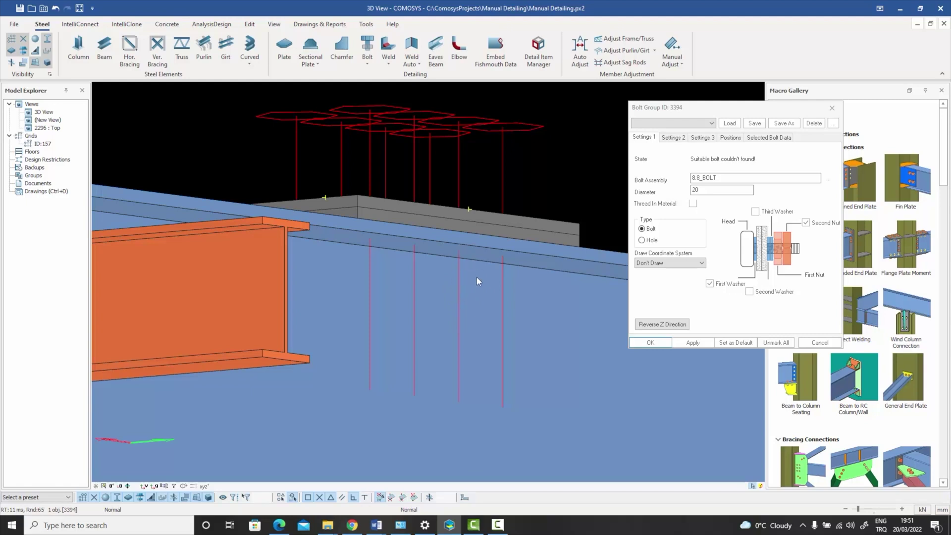
Allow noncatalog bolt length, enable Cut Depth with 60 for +Z and -80 for -Z, and apply to the bolt group
click(676, 139)
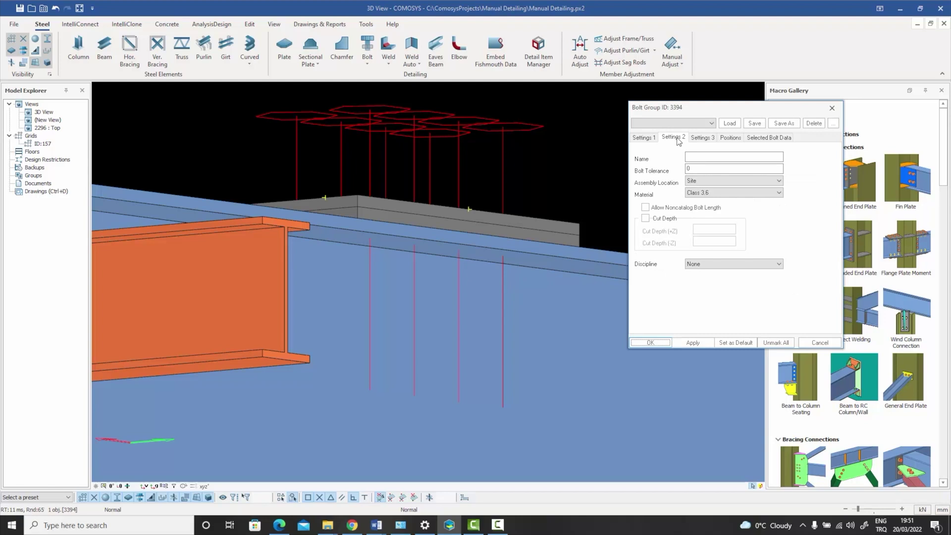
click(645, 207)
double_click(709, 229)
text(60)
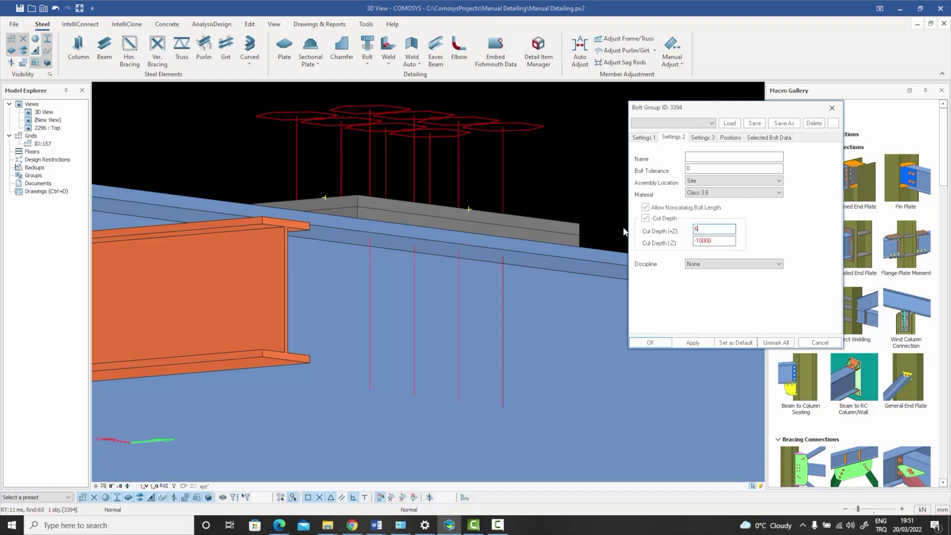
double_click(697, 241)
text(-8)
click(692, 342)
middle_drag(518, 176, 530, 242)
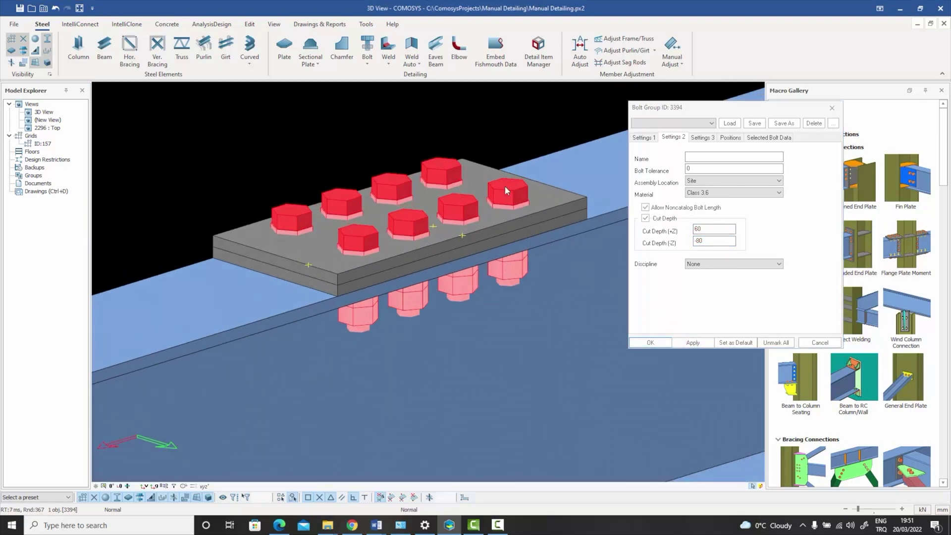
key(Escape)
middle_drag(504, 188, 505, 267)
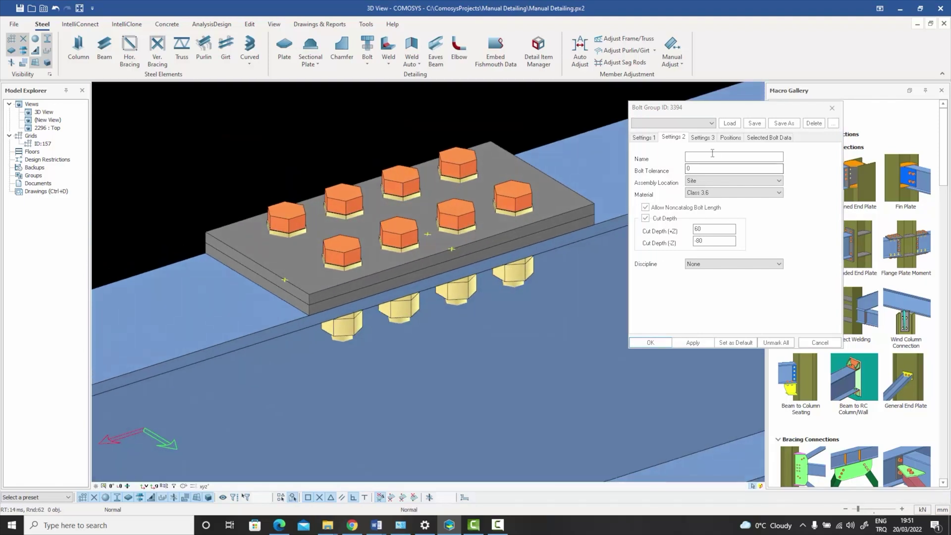
Turn off Second Nut, Allow Noncatalog Bolt Length and Cut Depth, and apply these settings to the reselected bolt group
click(643, 137)
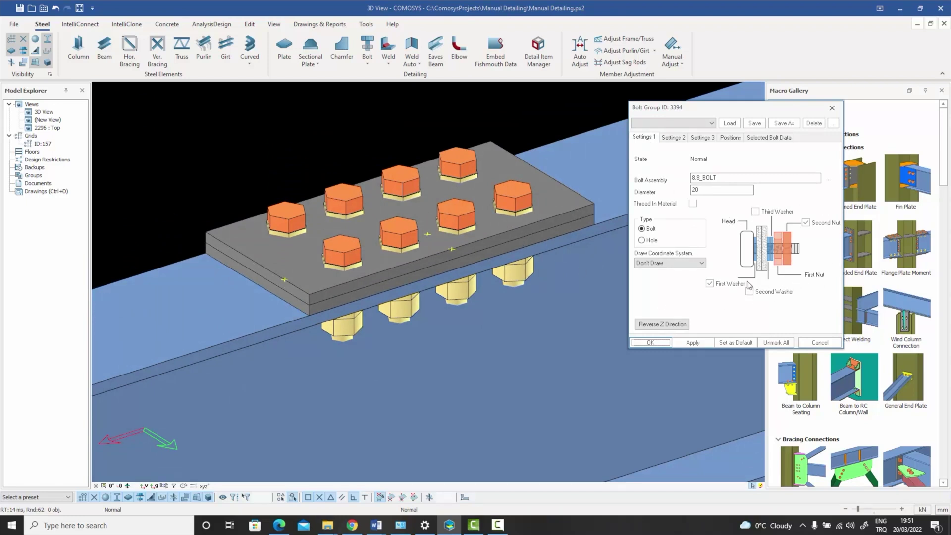
click(693, 342)
click(504, 291)
click(674, 137)
click(645, 207)
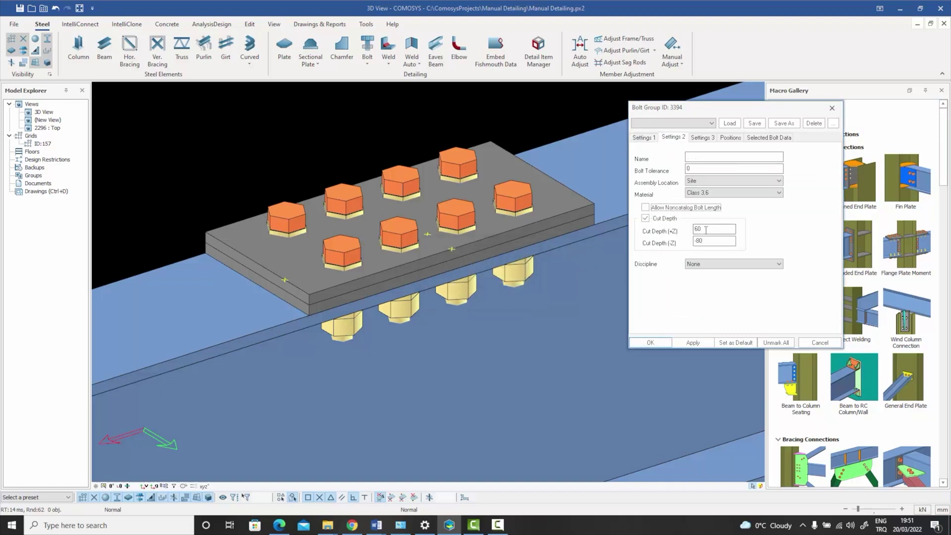
click(644, 218)
click(692, 342)
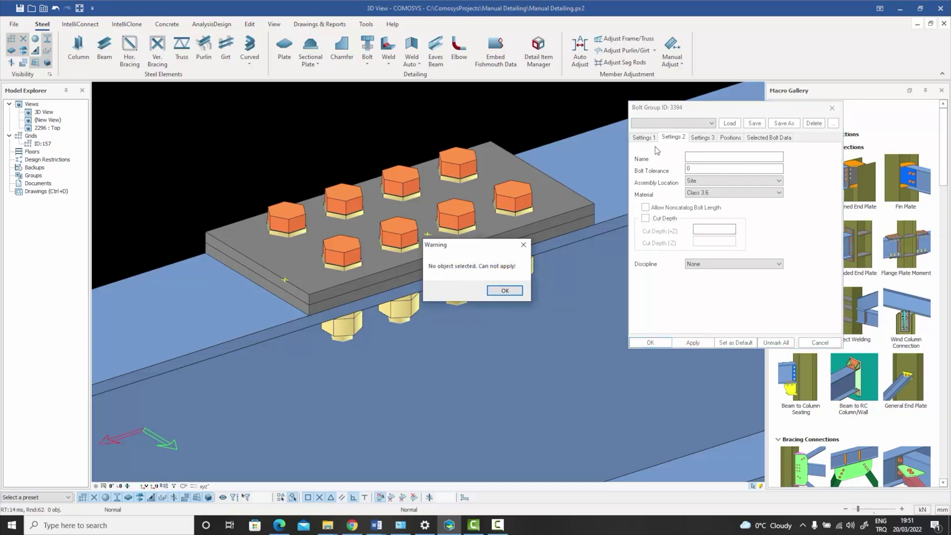
click(504, 292)
click(493, 208)
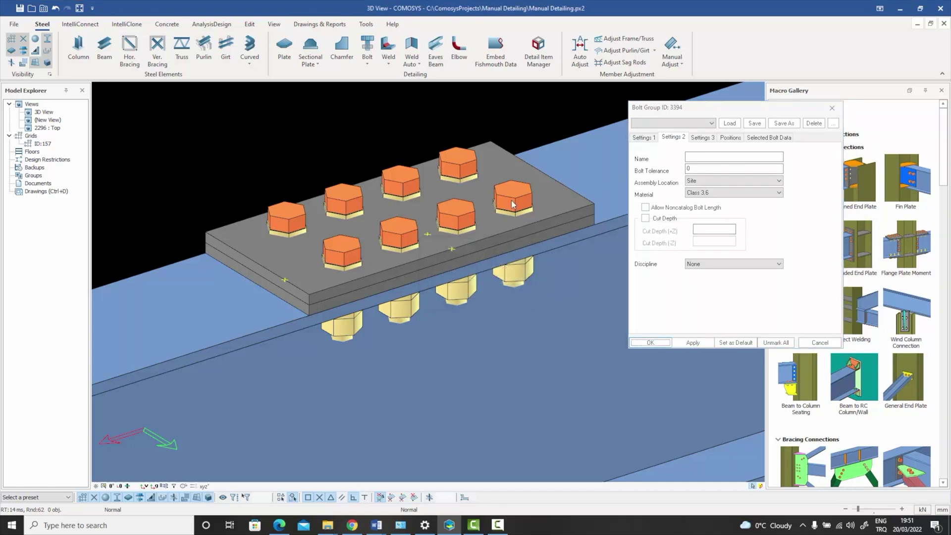
click(676, 342)
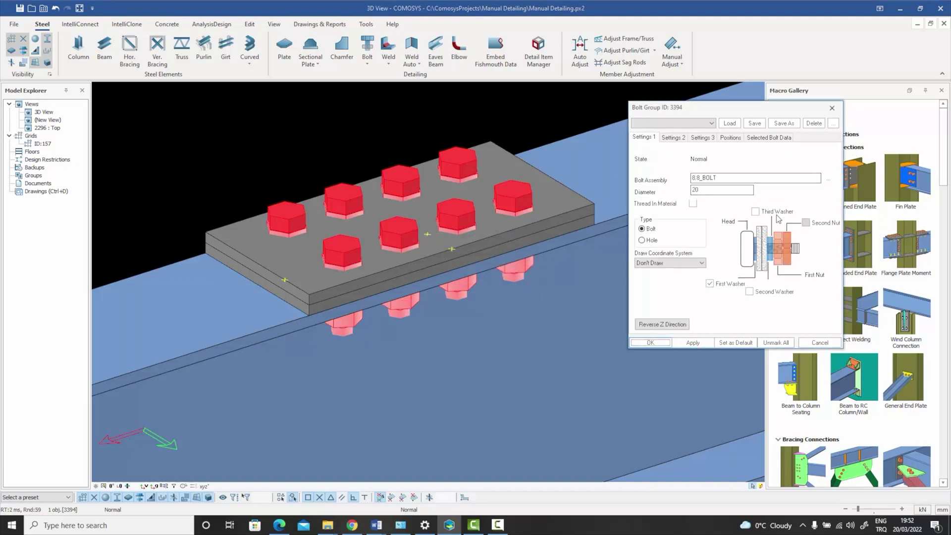
Enable Thread In Material and apply it to compare the nut side, and disable the option and apply again
middle_drag(470, 303, 470, 277)
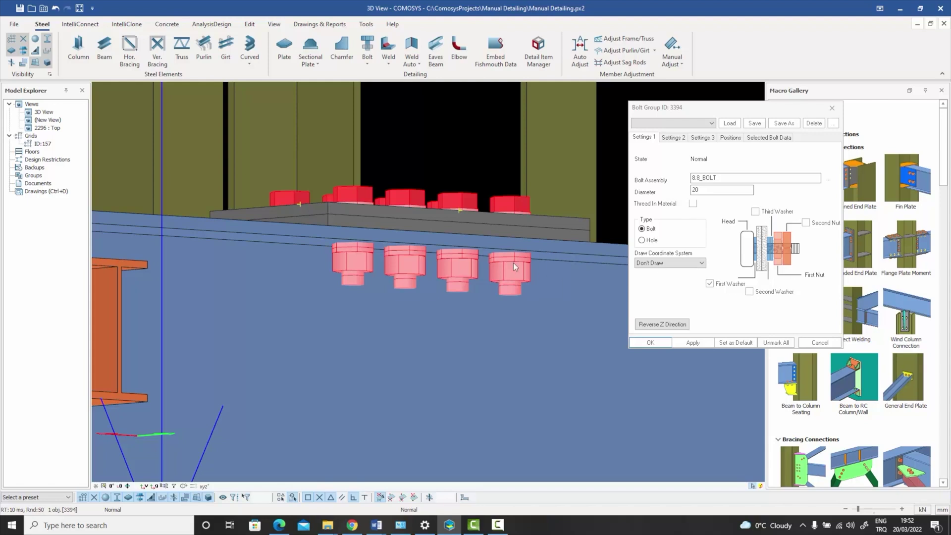
mouse_move(495, 267)
middle_down()
mouse_move(535, 263)
mouse_move(512, 268)
middle_up()
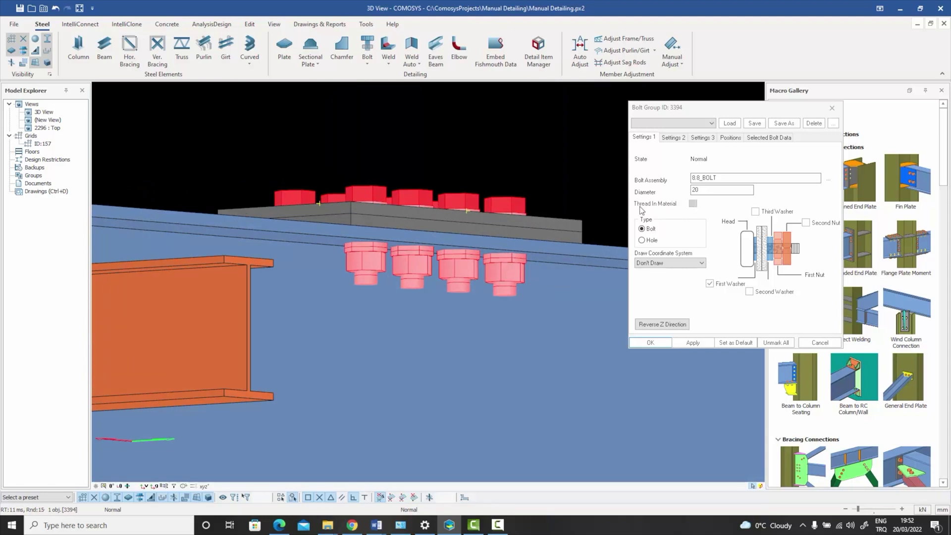
click(692, 203)
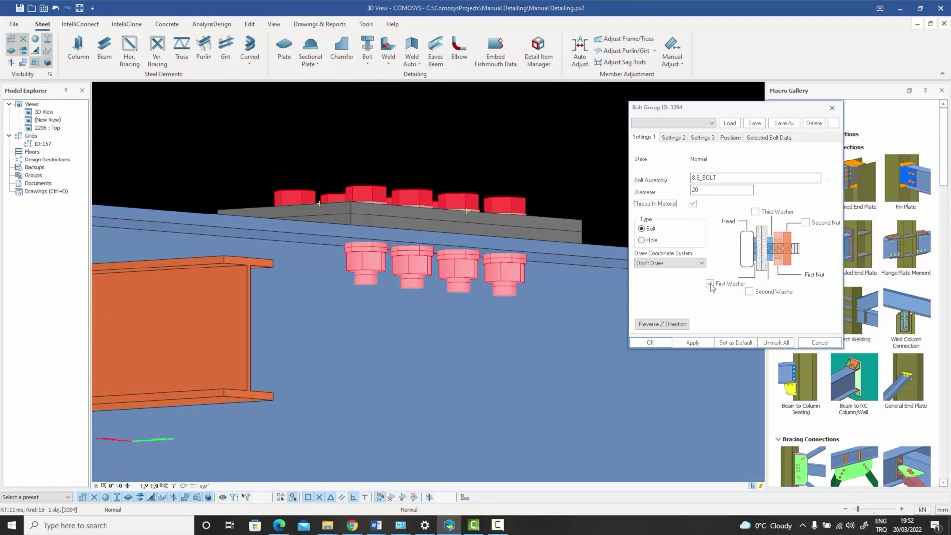
click(692, 343)
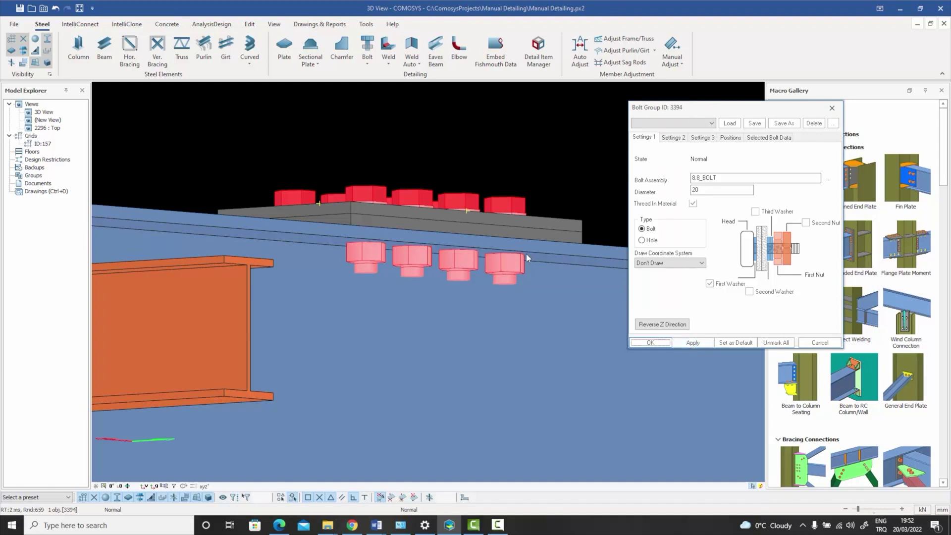
click(692, 203)
click(692, 342)
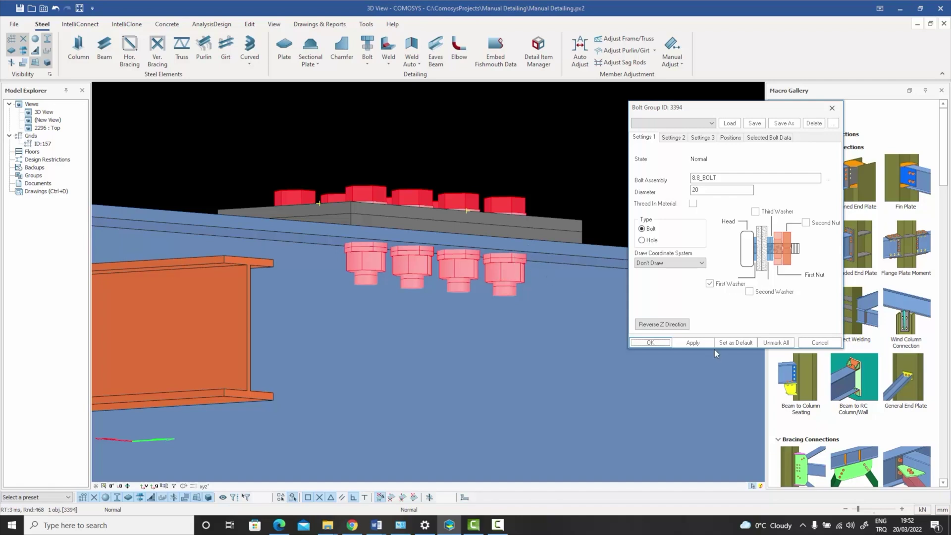
middle_drag(286, 175, 519, 309)
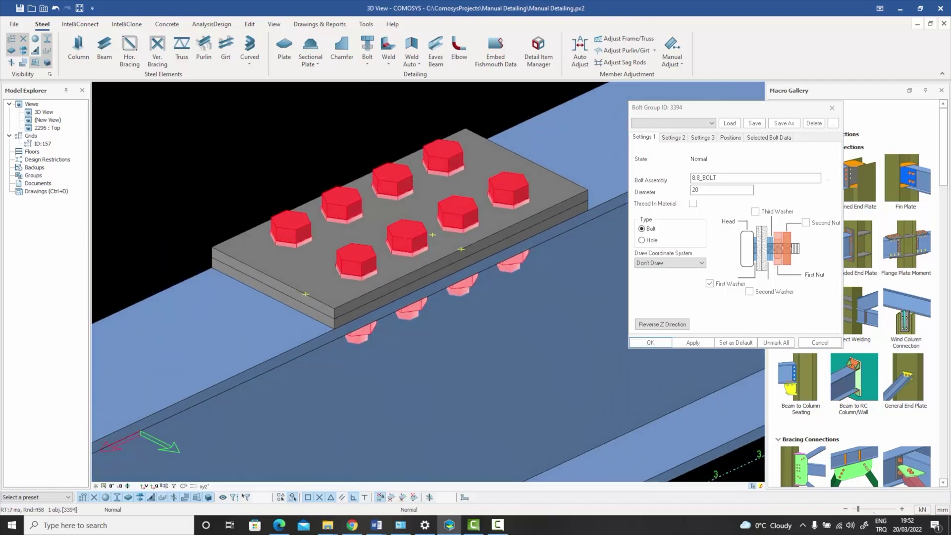
middle_drag(456, 292, 486, 314)
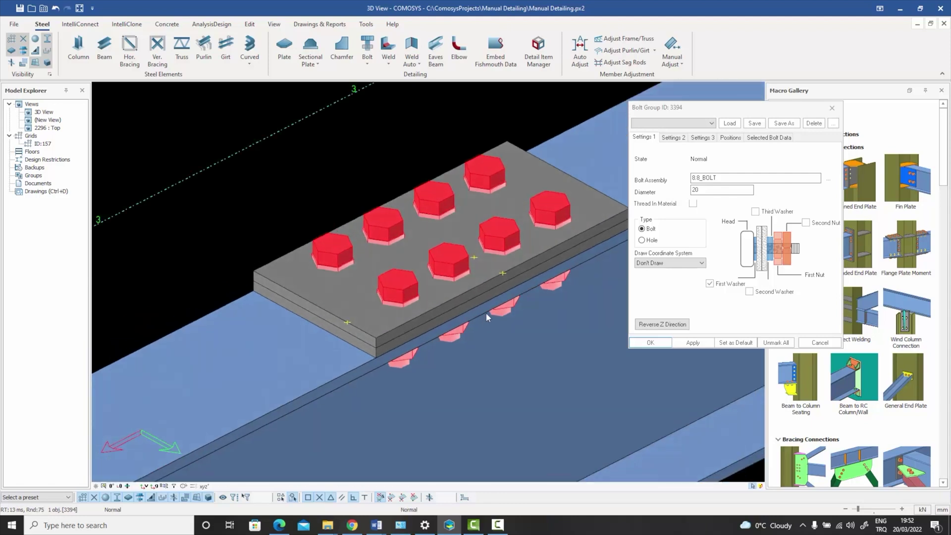